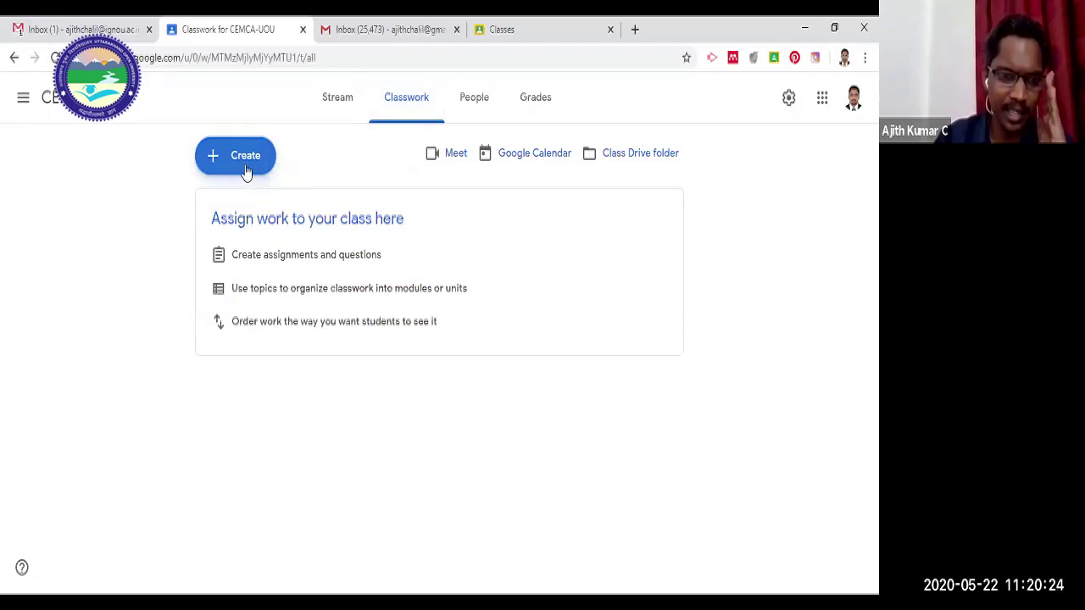
Create a new classwork material titled "Video Programme".
click(245, 170)
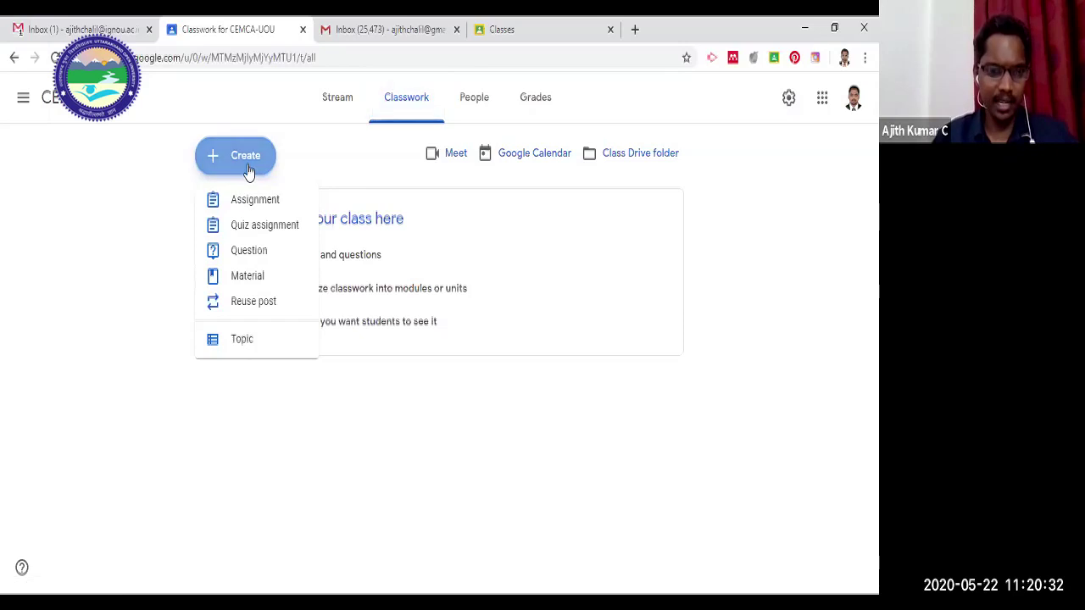
click(251, 283)
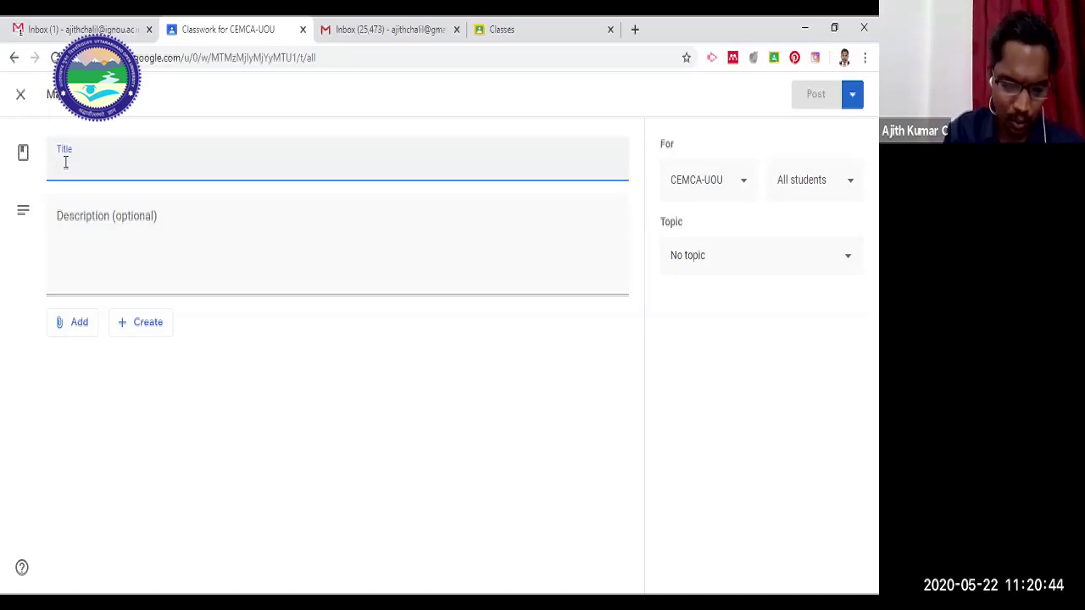
text(Vide)
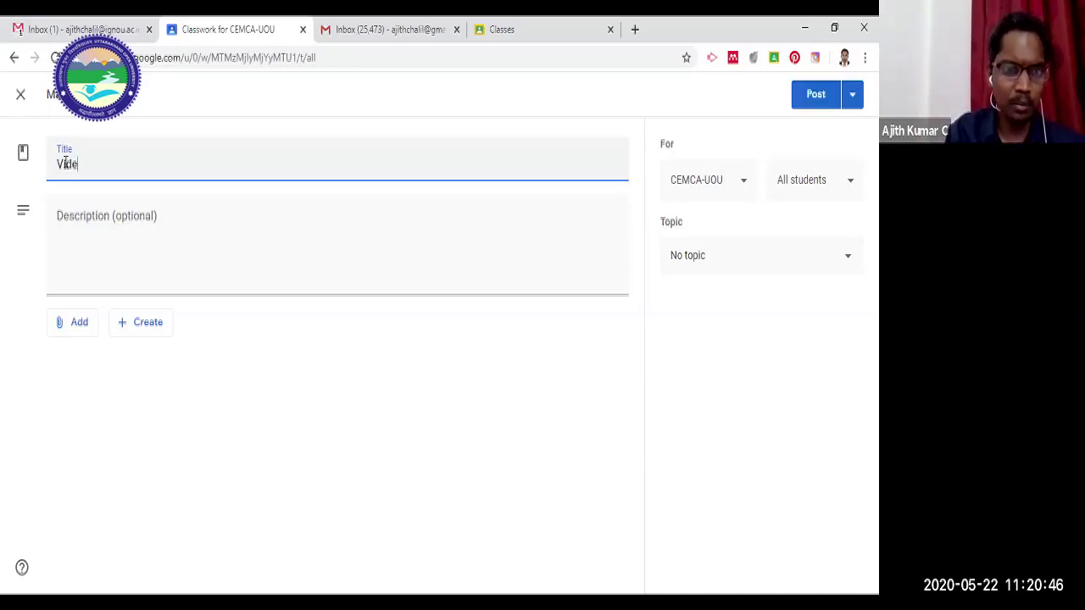
key(BackSpace)
text(eo )
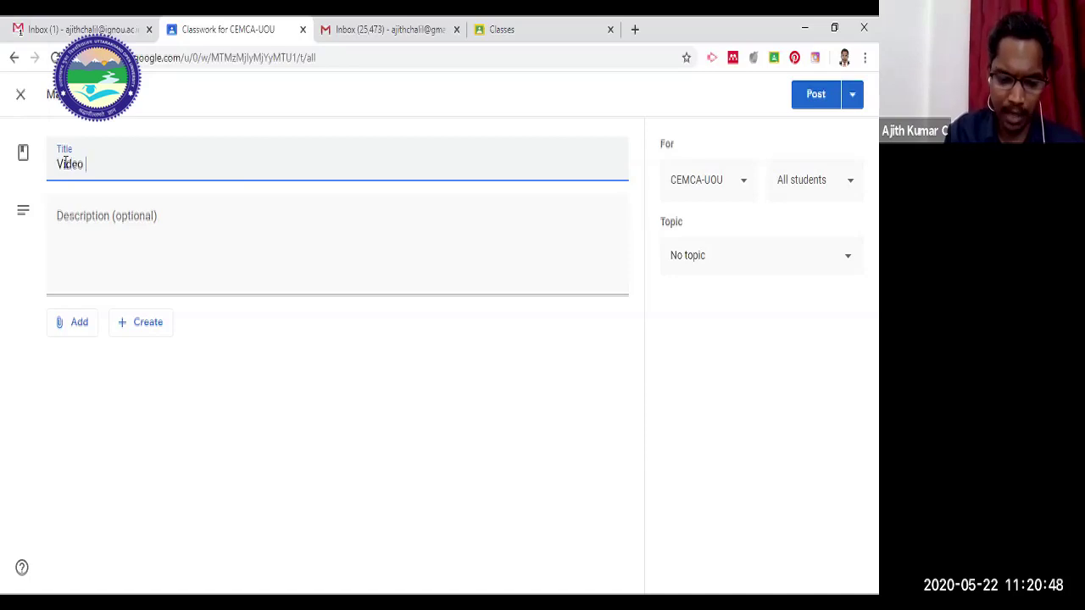
text(Programme)
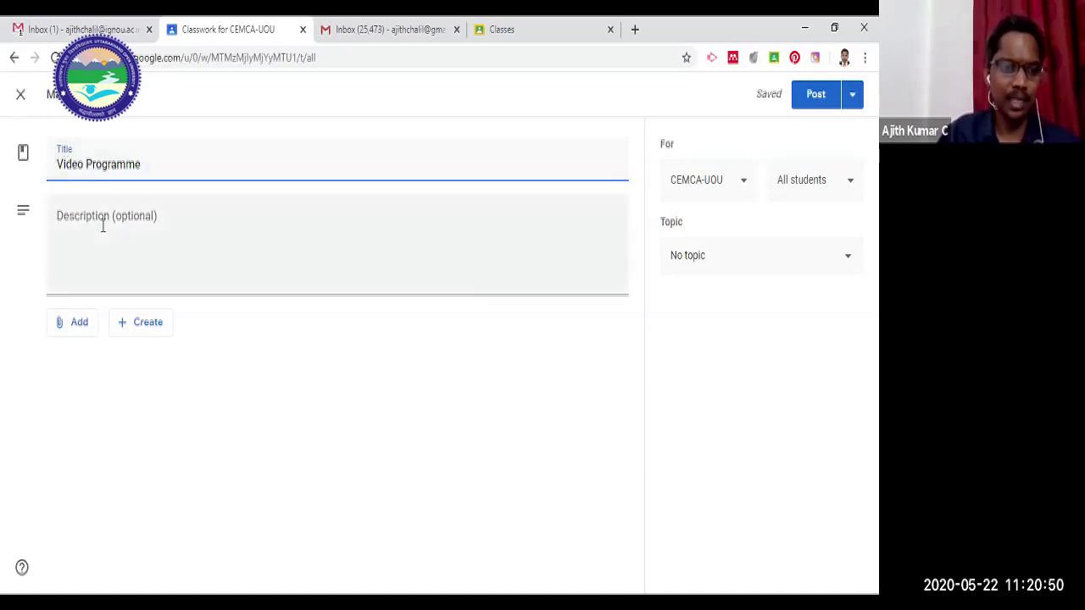
Enter the material's description on two lines: "Dear Student" and "Pls Watch the programme".
click(98, 218)
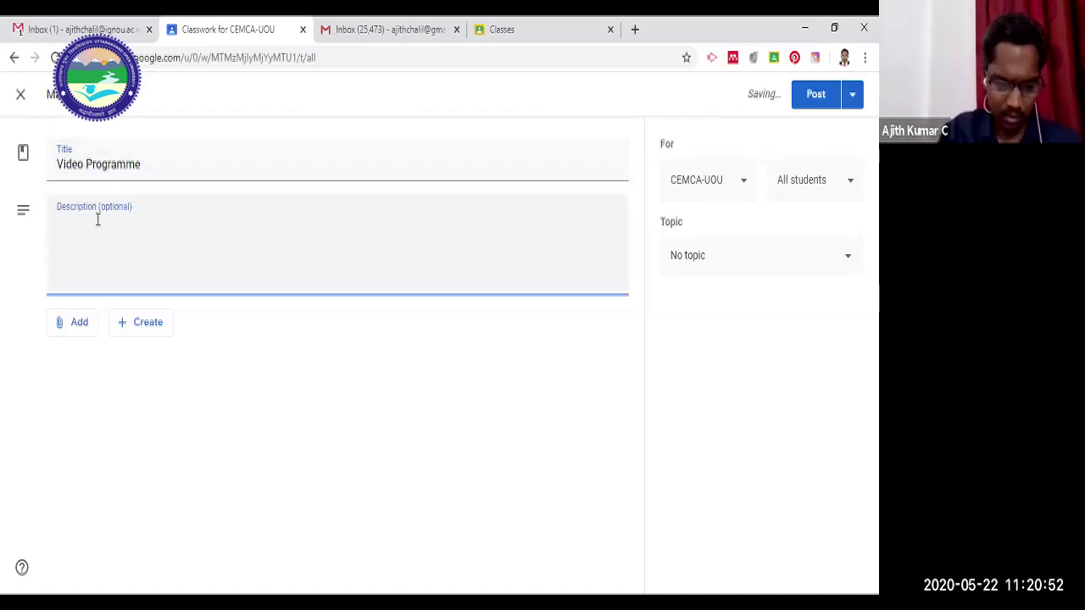
text(Pls)
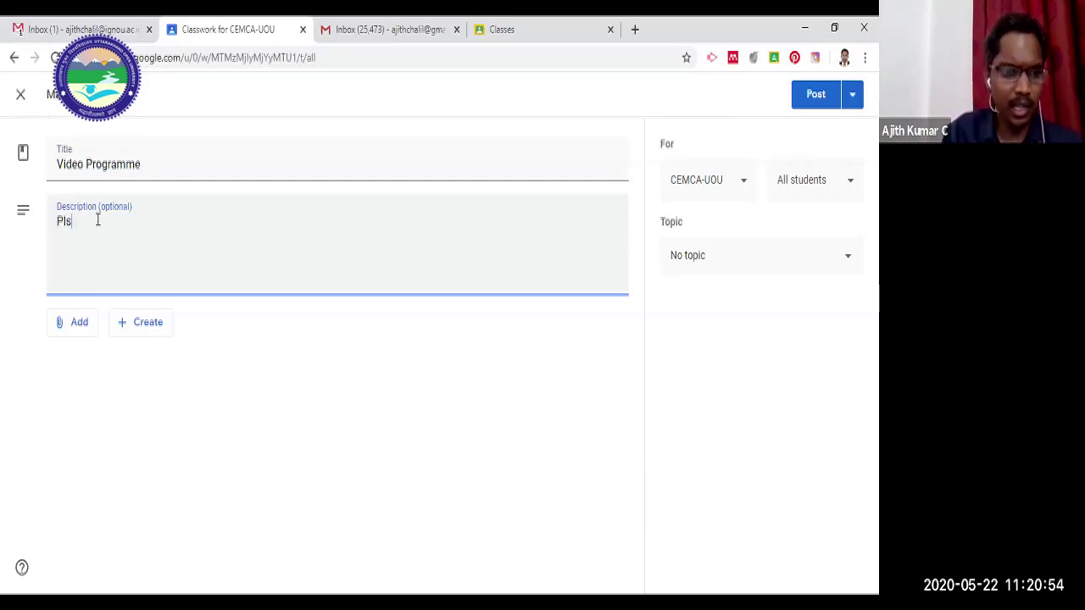
key(BackSpace)
key(BackSpace)
key(BackSpace)
text(e)
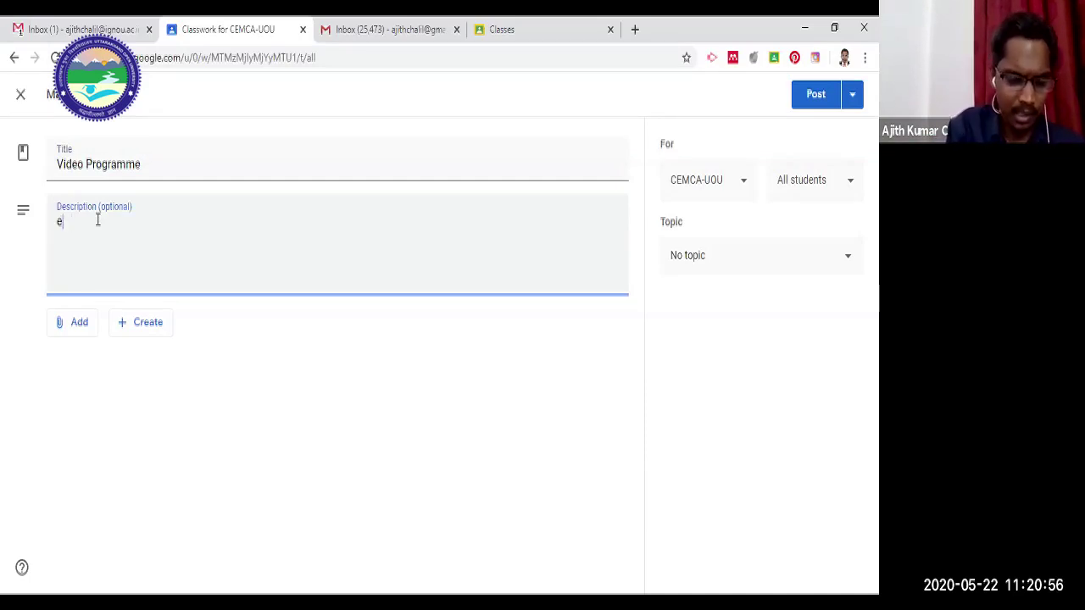
key(BackSpace)
text(Dear)
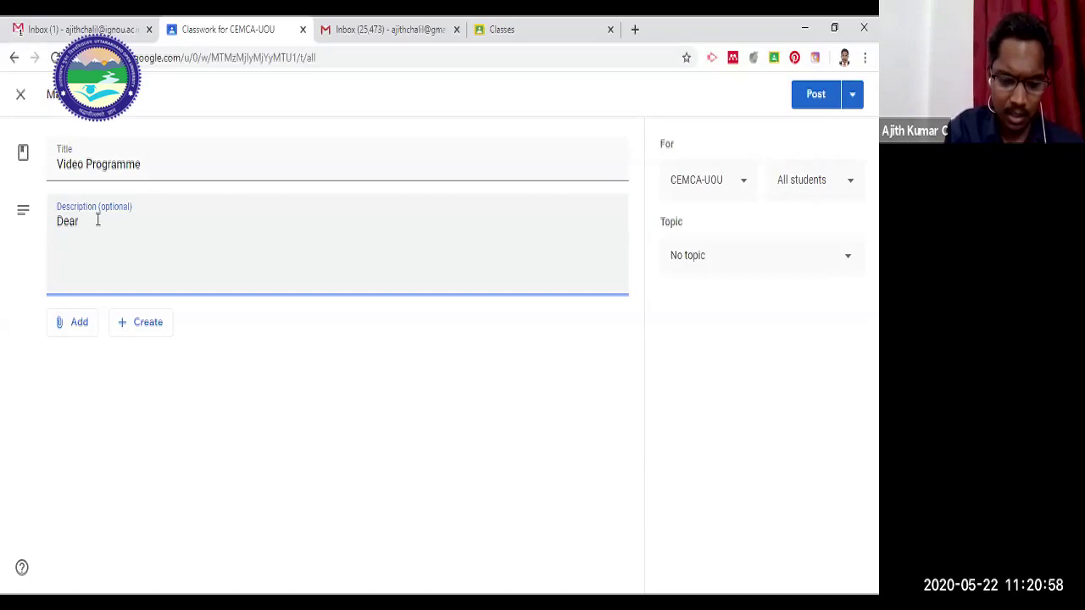
text( Student)
key(Return)
text(Pl)
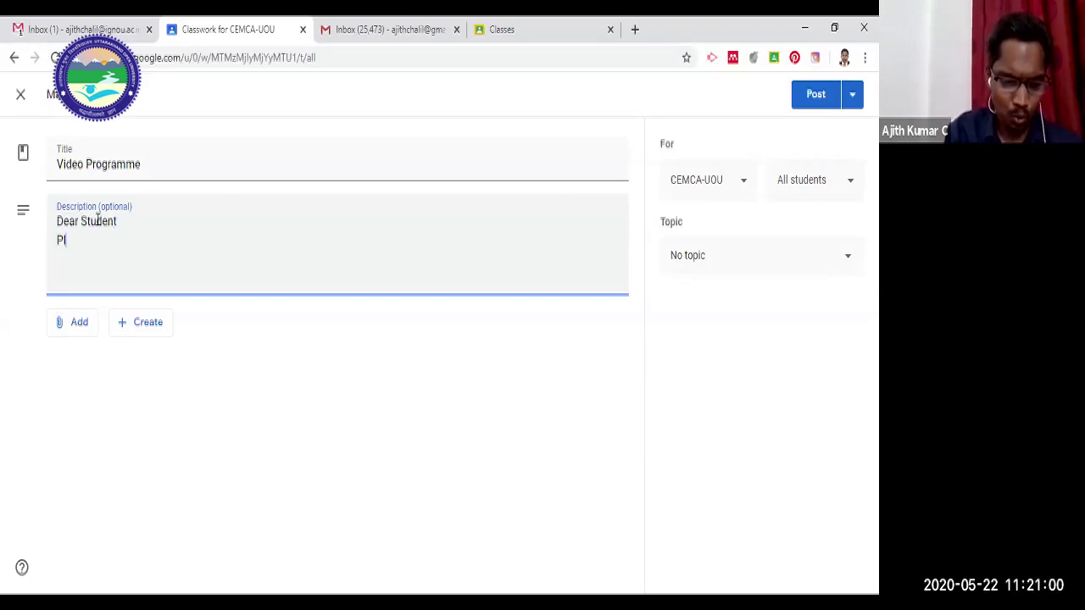
text(s Watch the )
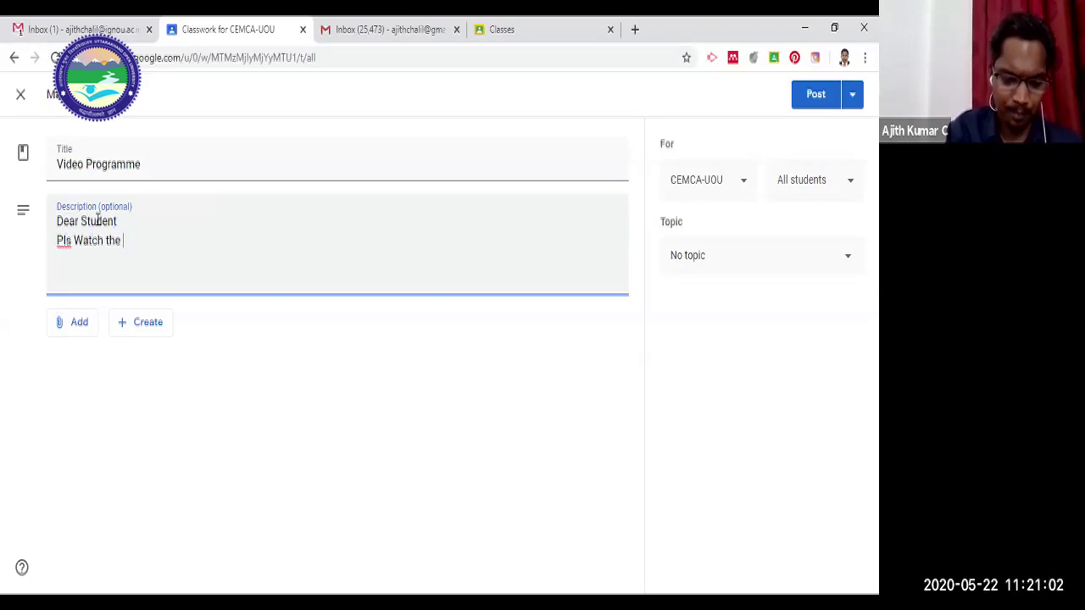
text(programme)
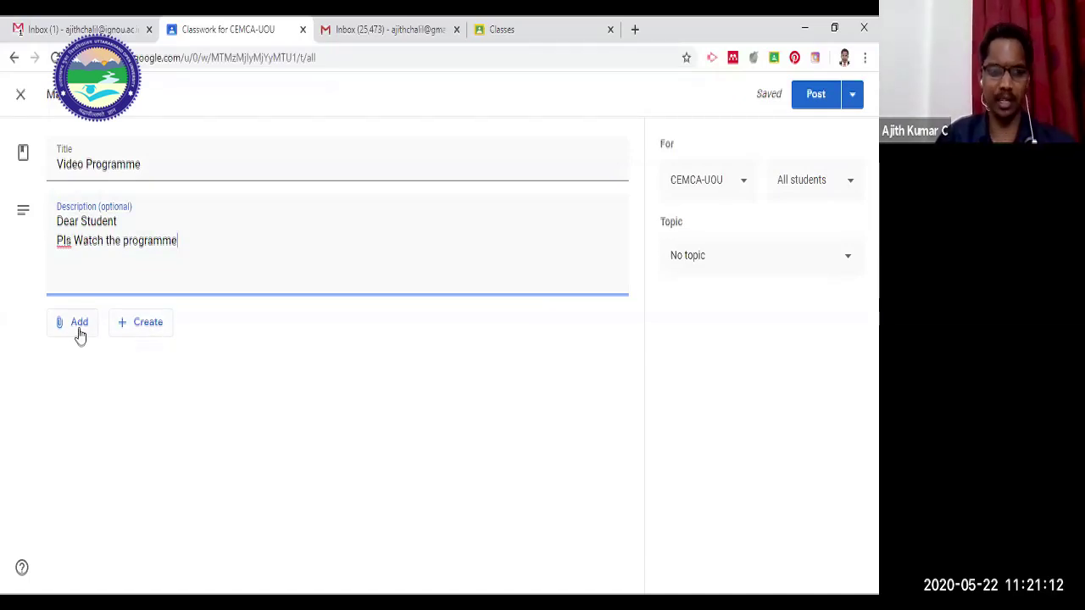
Create a new Google Docs attachment for the material and write "What is Technology integration" as its first line.
click(147, 329)
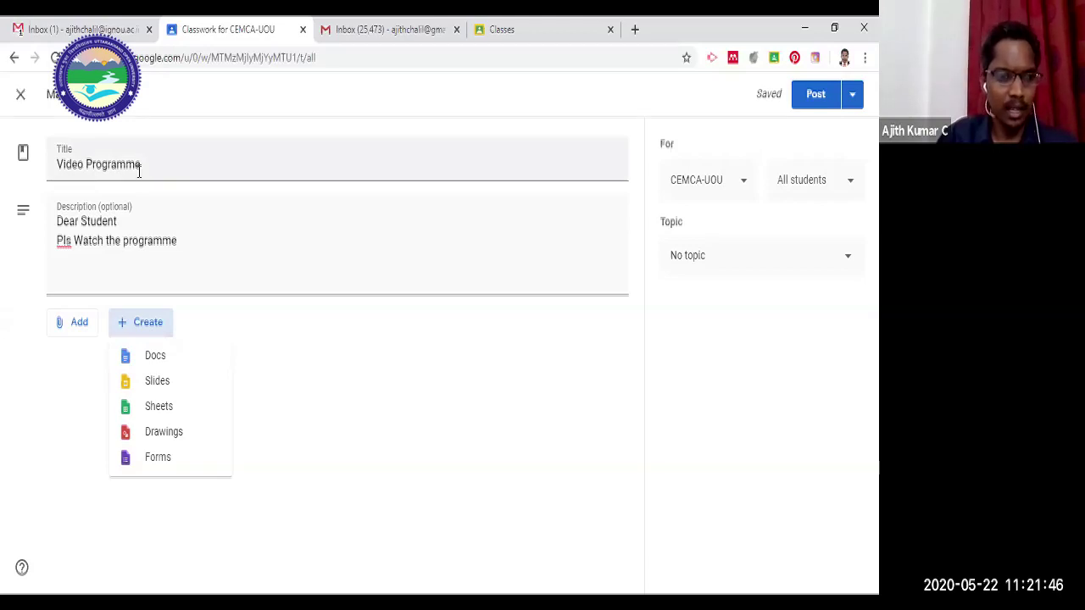
click(157, 363)
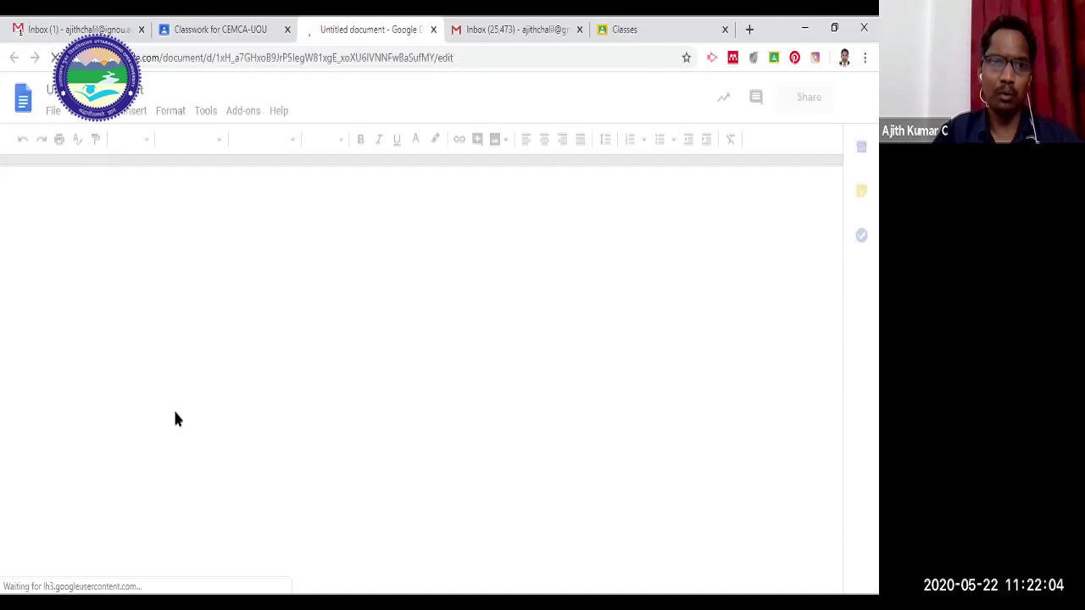
click(207, 32)
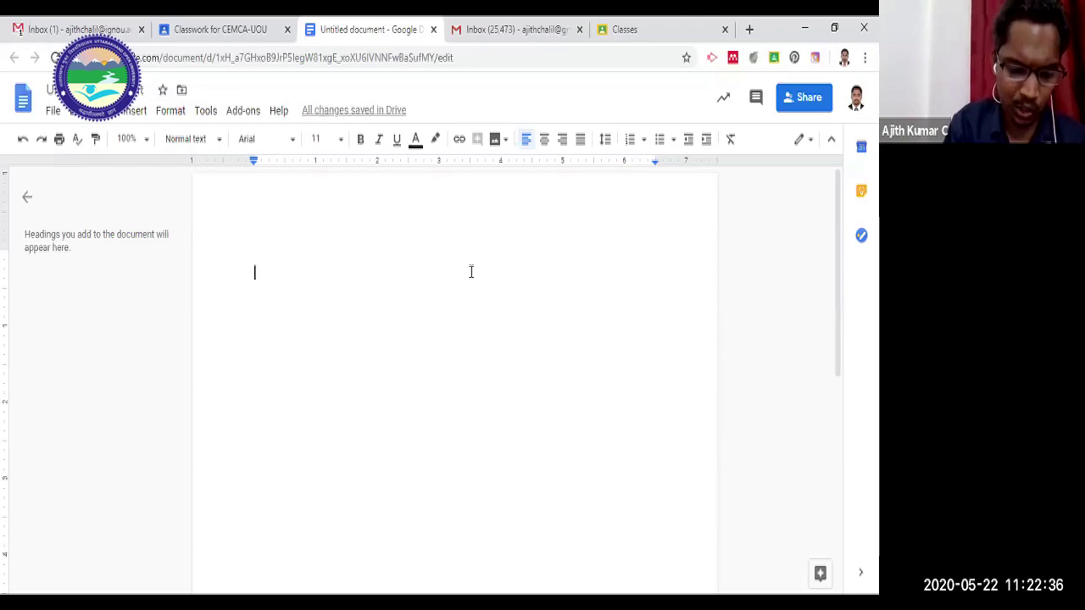
text(What )
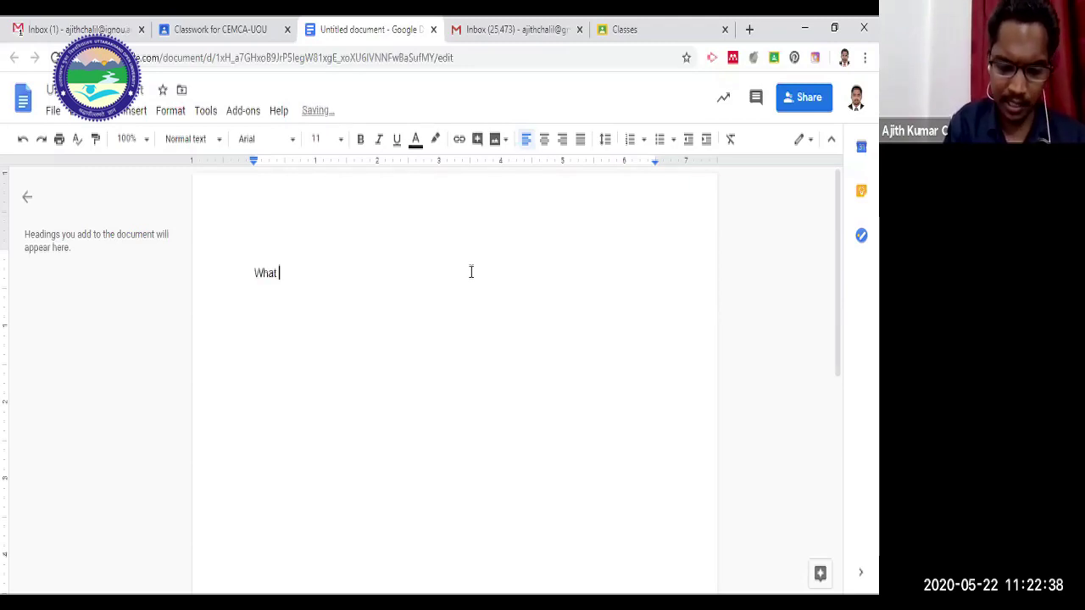
text(is Technology integration)
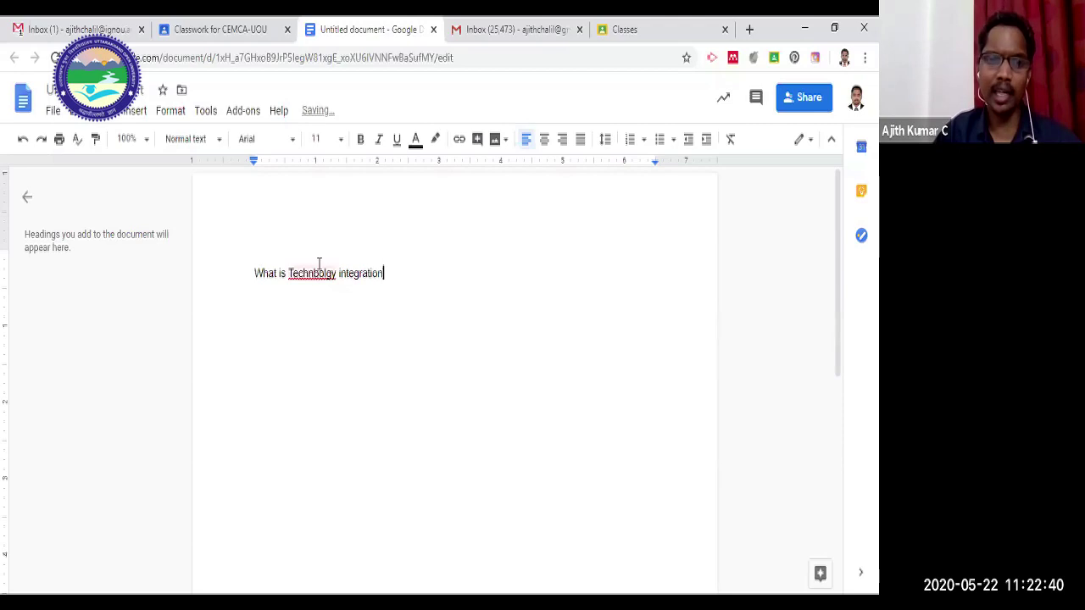
key(ctrl+Left)
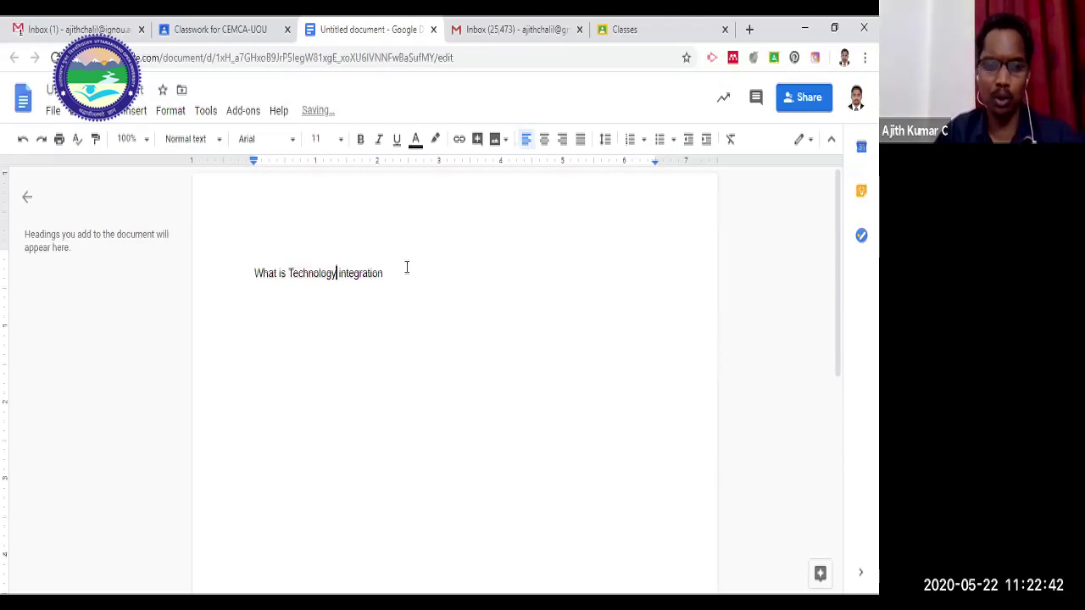
Add the placeholder text "jkjdjflfvdffj" on a new line below the document's first line.
drag(255, 271, 350, 308)
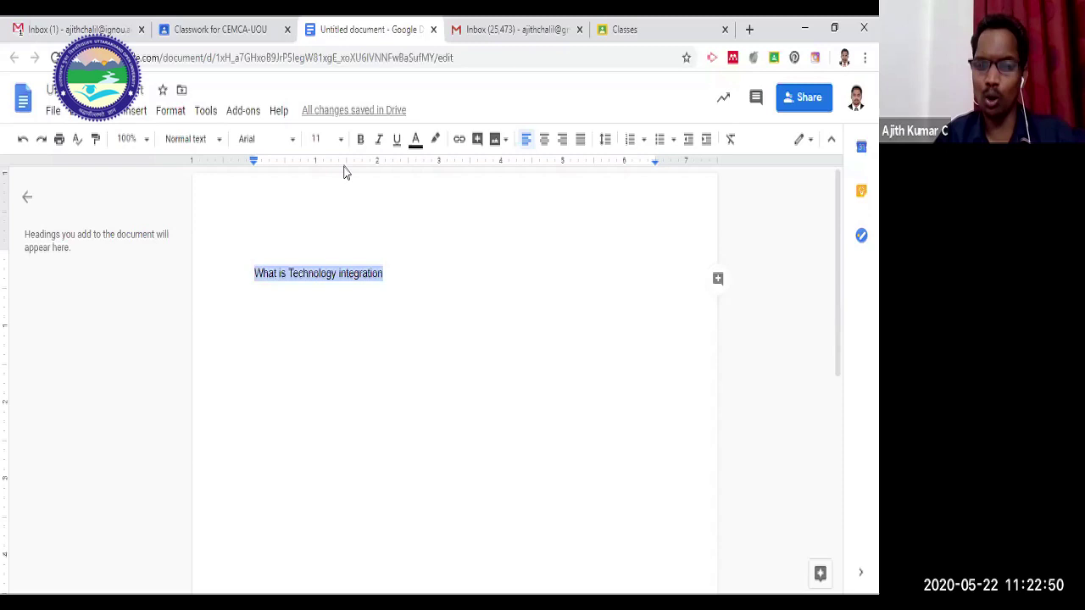
click(400, 285)
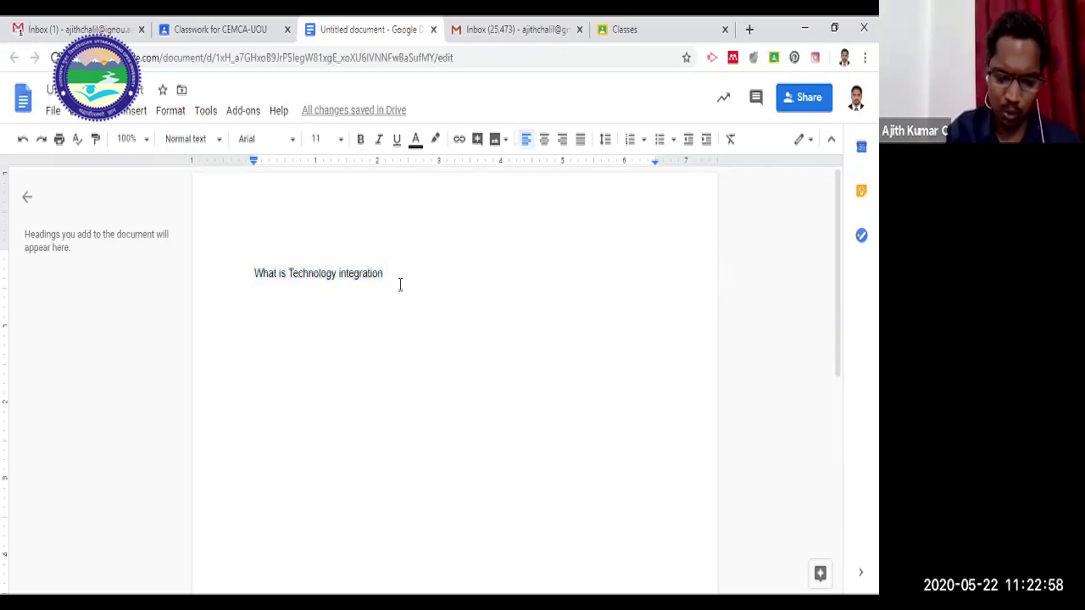
key(Return)
text(jkjdjflfvdffj)
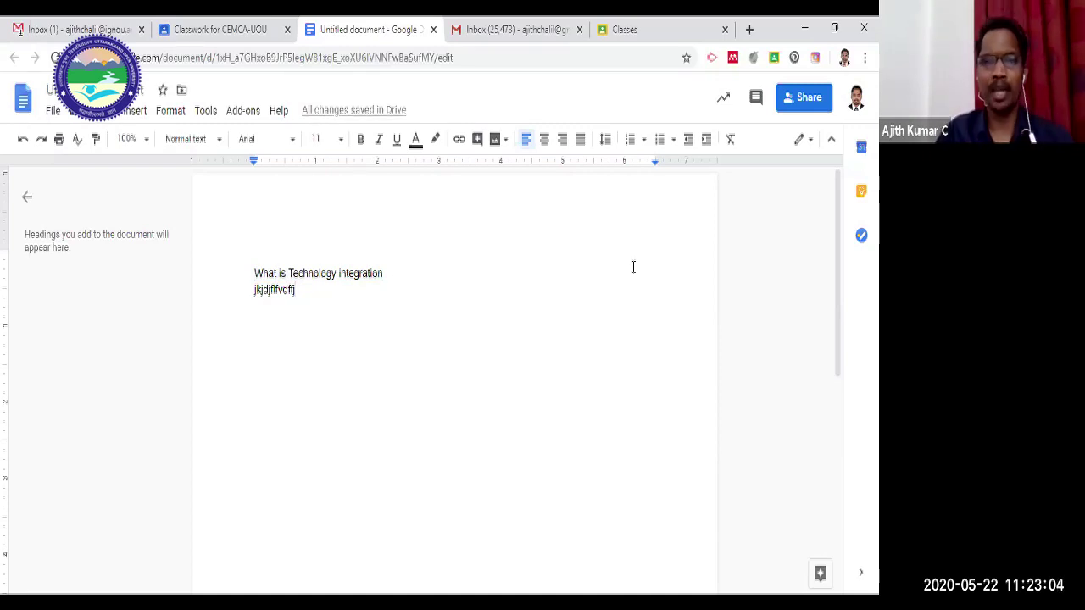
Name the document "What is Technology integration" and close it to return to the material draft.
click(144, 90)
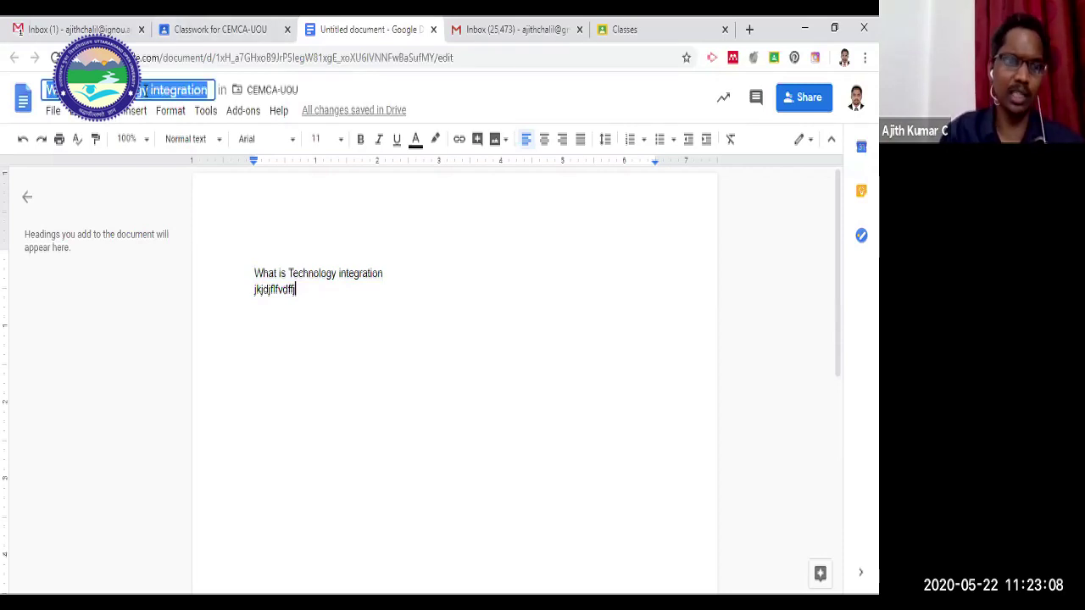
click(212, 90)
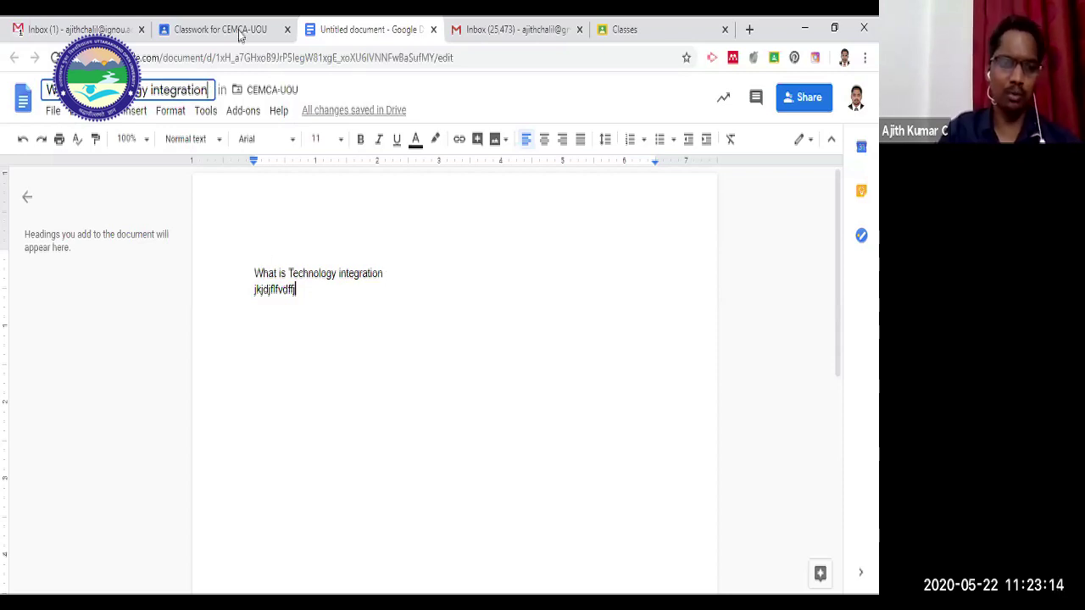
click(221, 30)
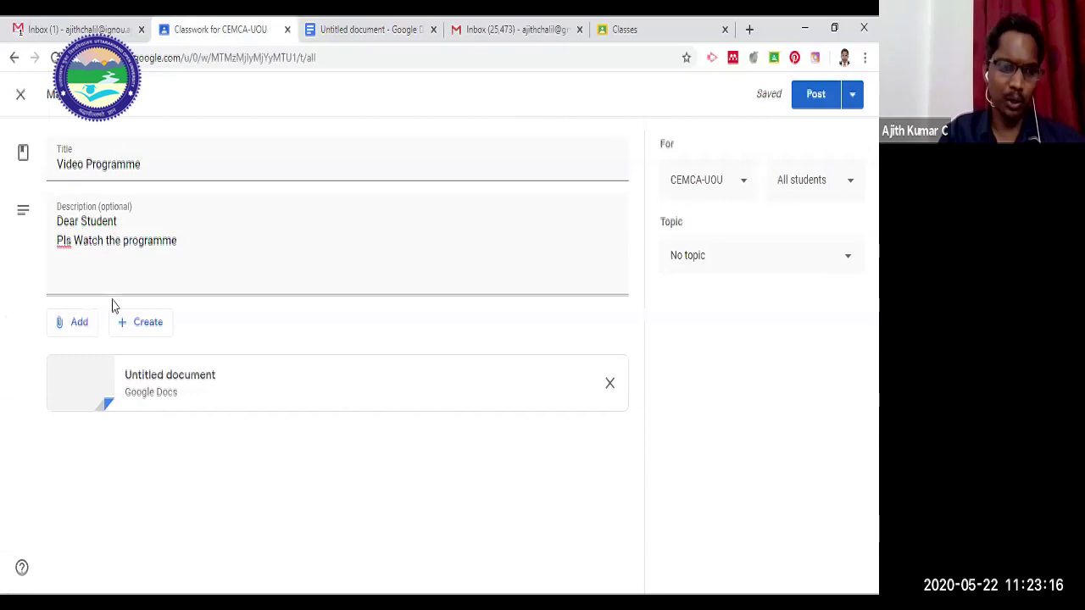
click(366, 29)
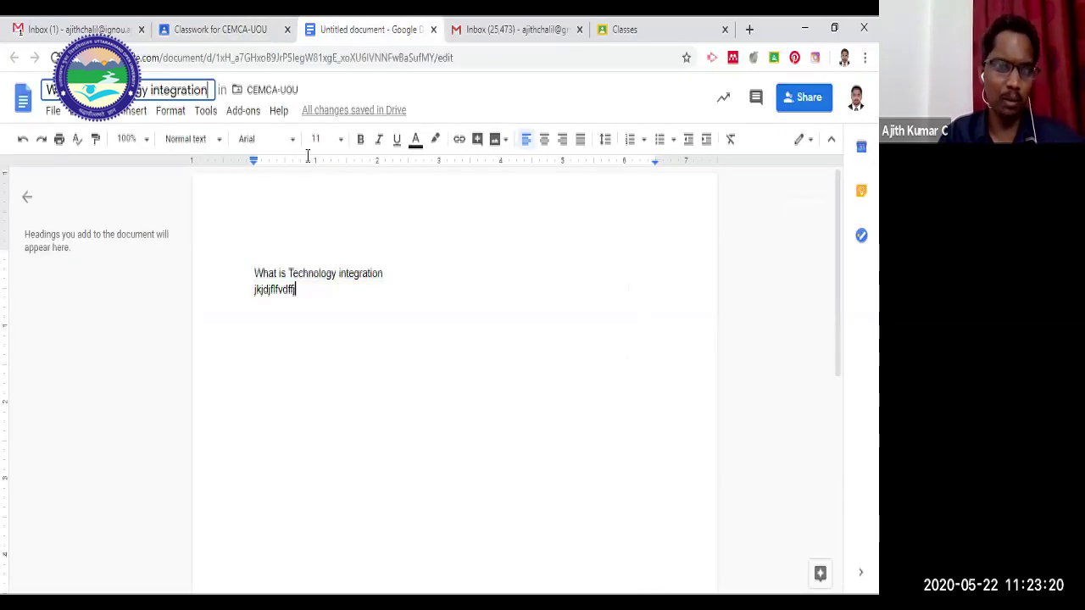
click(303, 289)
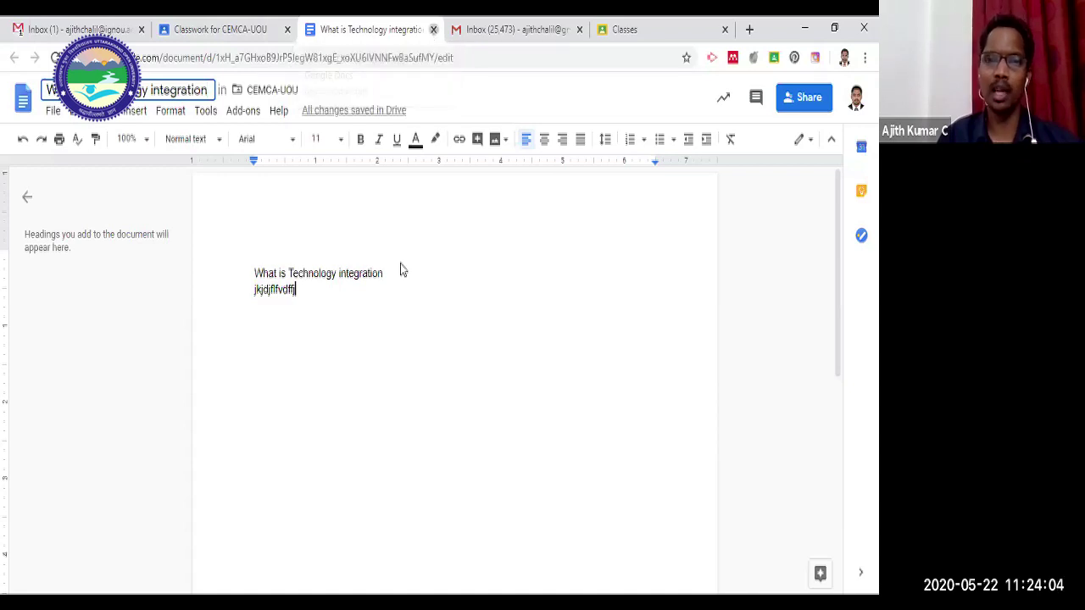
key(ctrl+w)
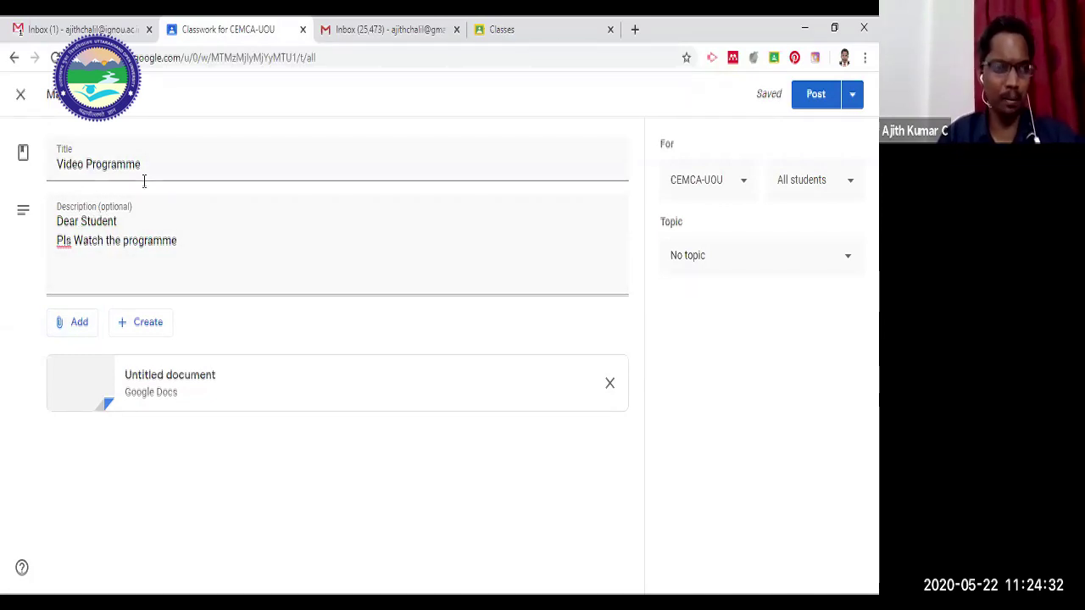
click(79, 331)
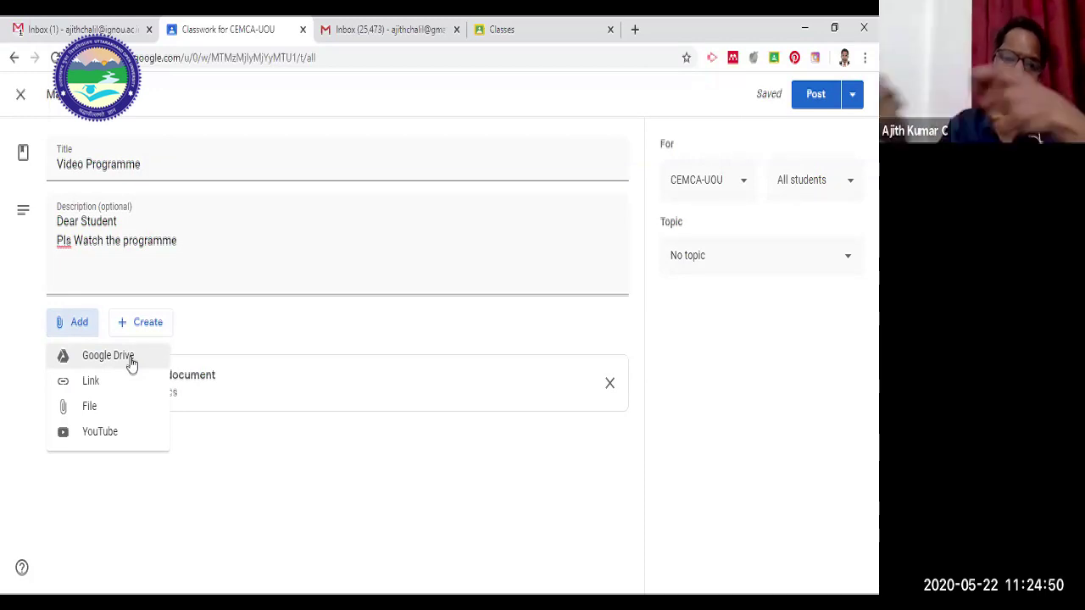
click(89, 407)
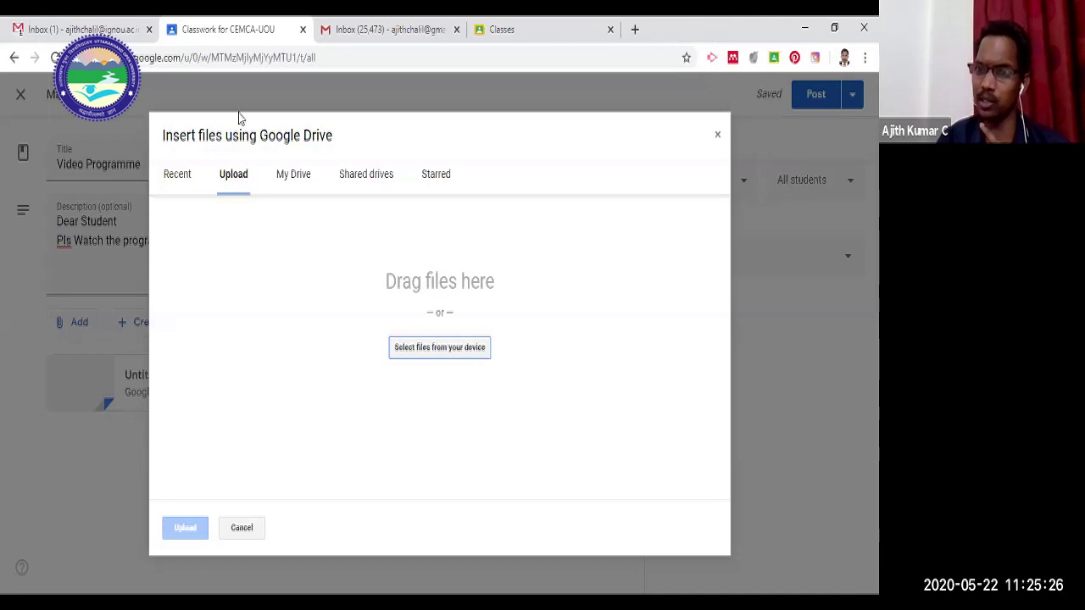
click(428, 360)
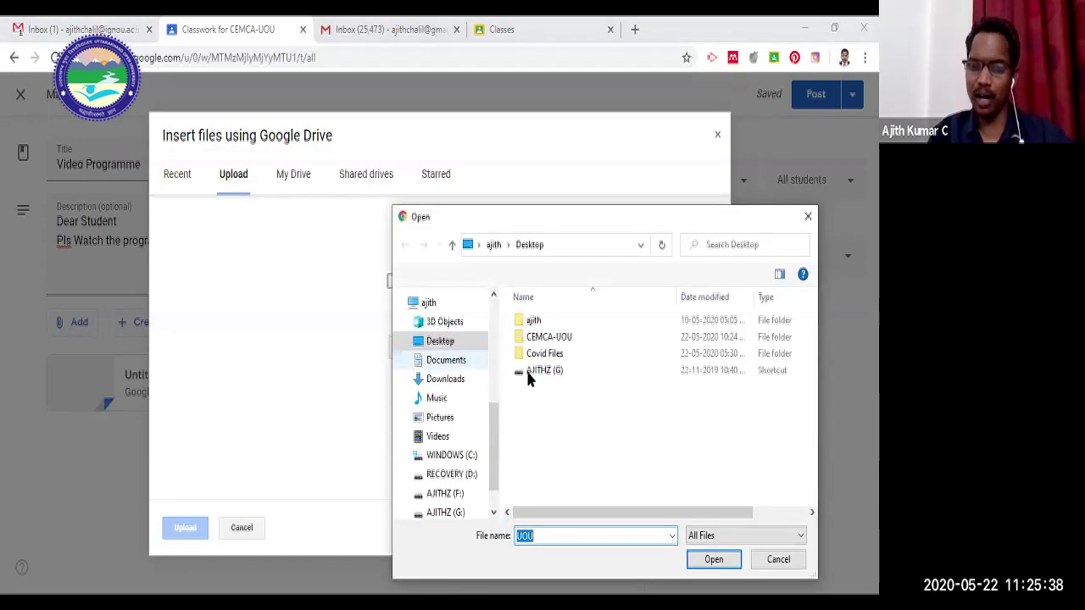
click(544, 364)
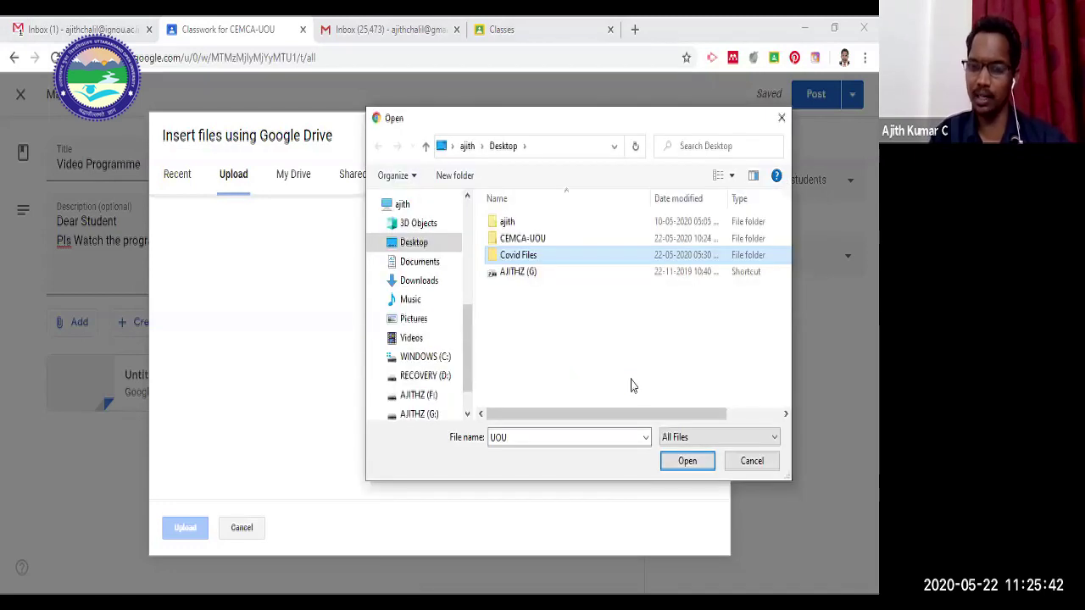
click(689, 463)
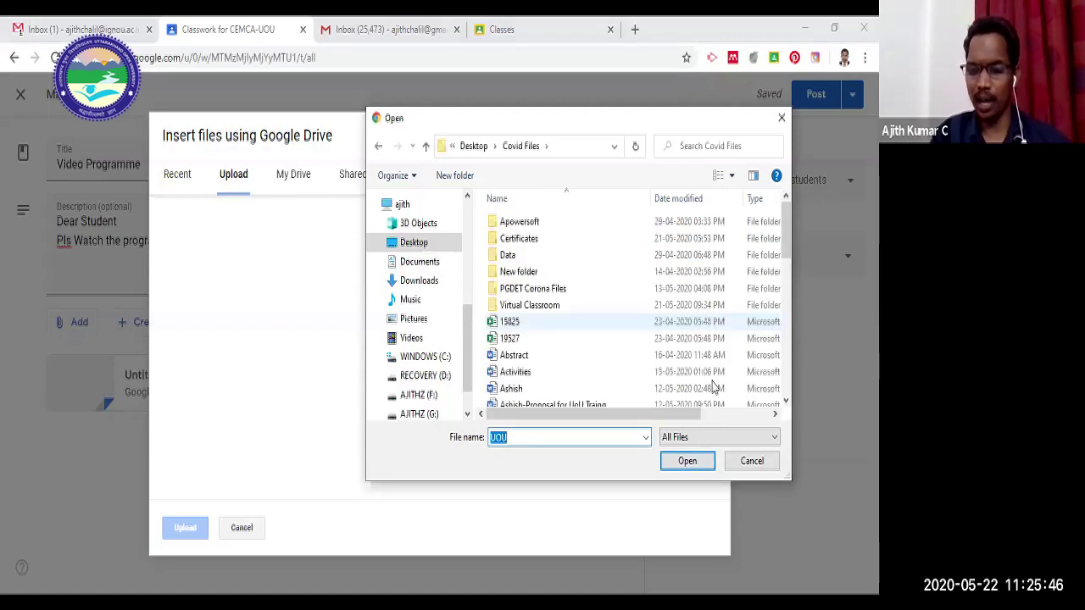
click(752, 464)
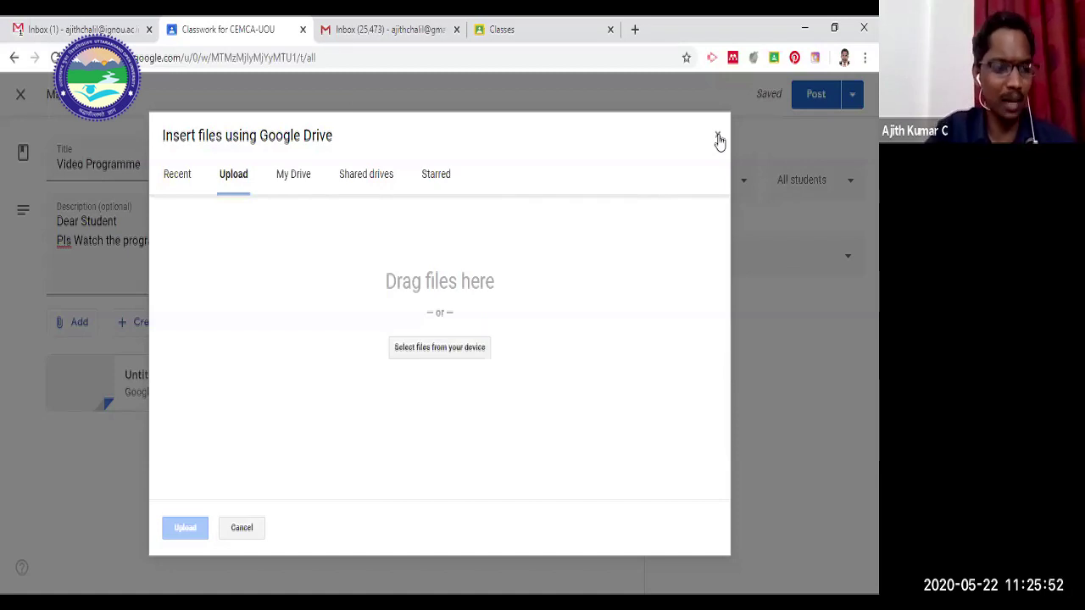
click(717, 138)
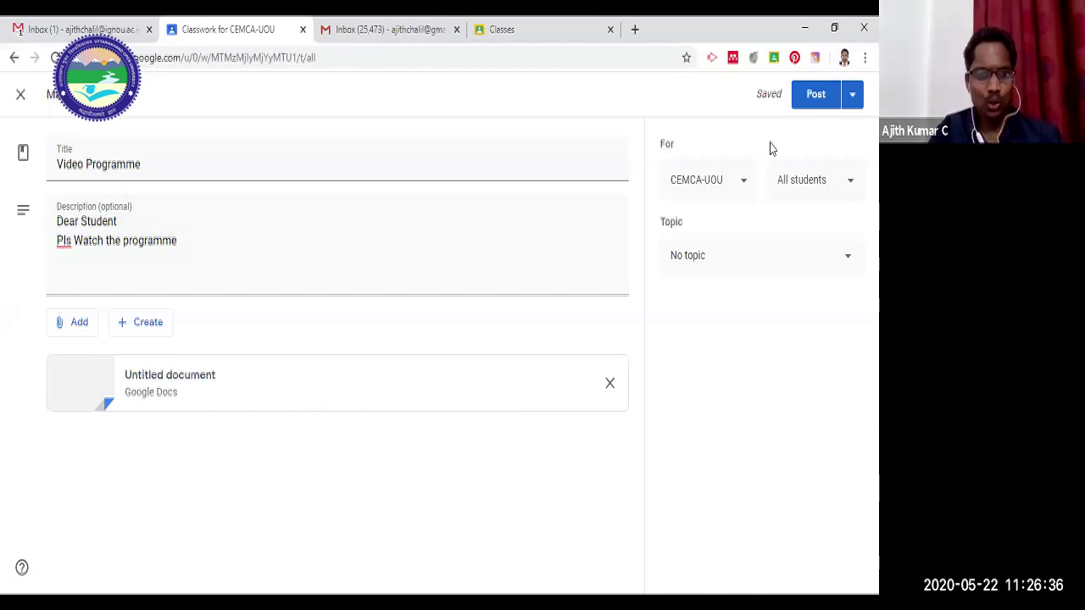
Post the "Video Programme" material to all students of the CEMCA-UOU class.
click(819, 97)
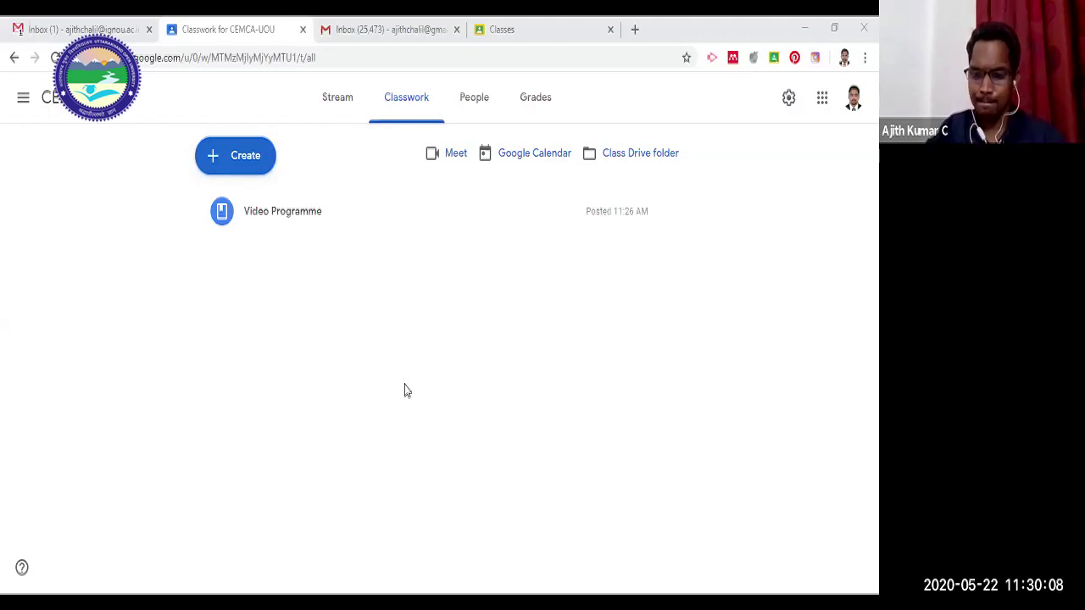
Switch to the Virtual Classroom presentation in PowerPoint.
key(alt+Tab)
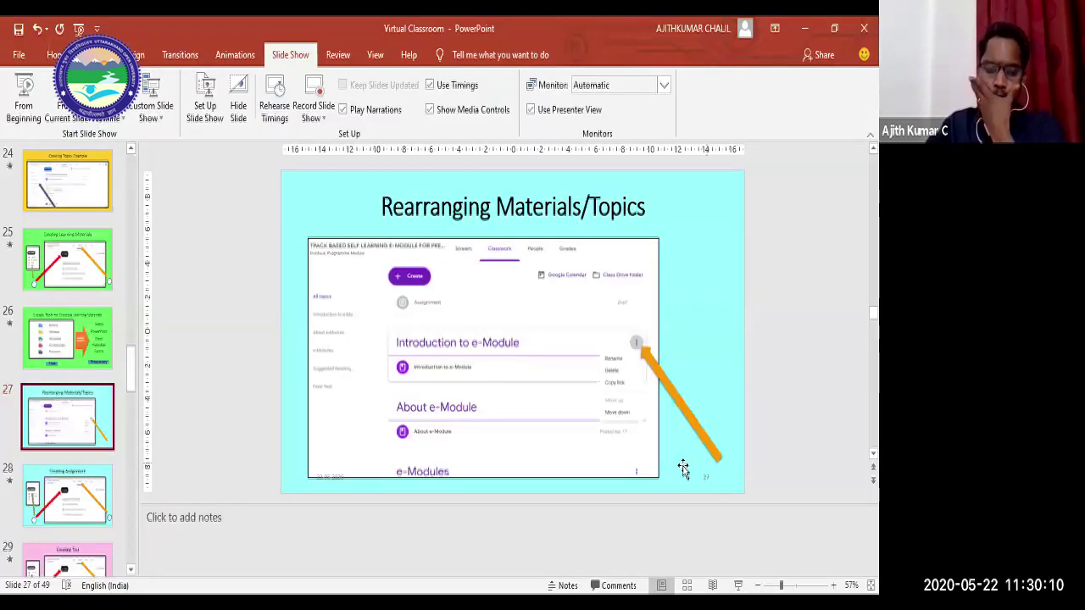
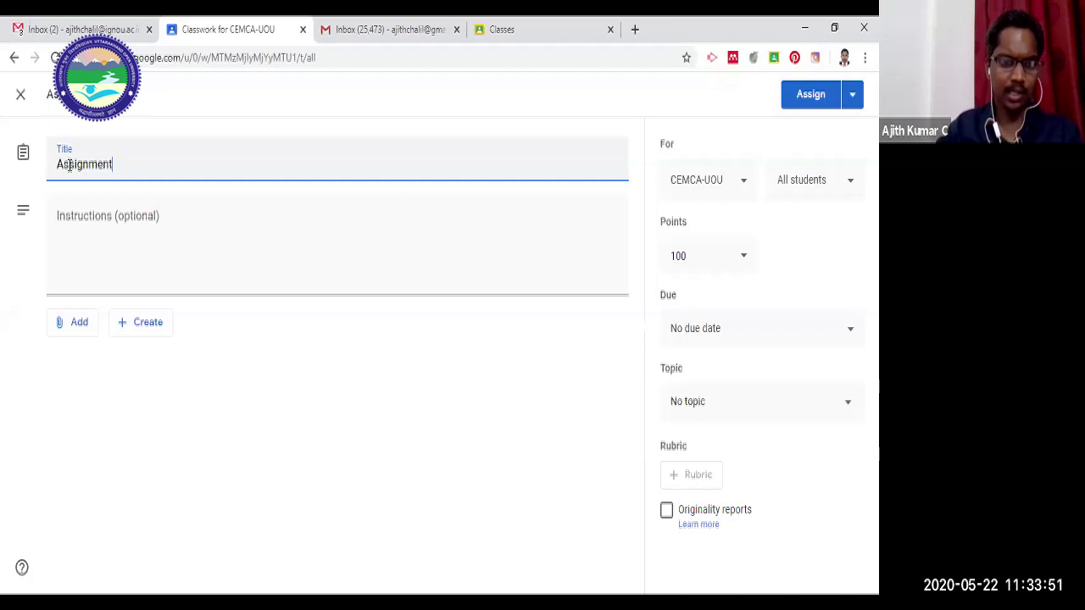
Title the new assignment "Assignment 1" and enter "Pls complete" as the first line of its instructions.
click(86, 215)
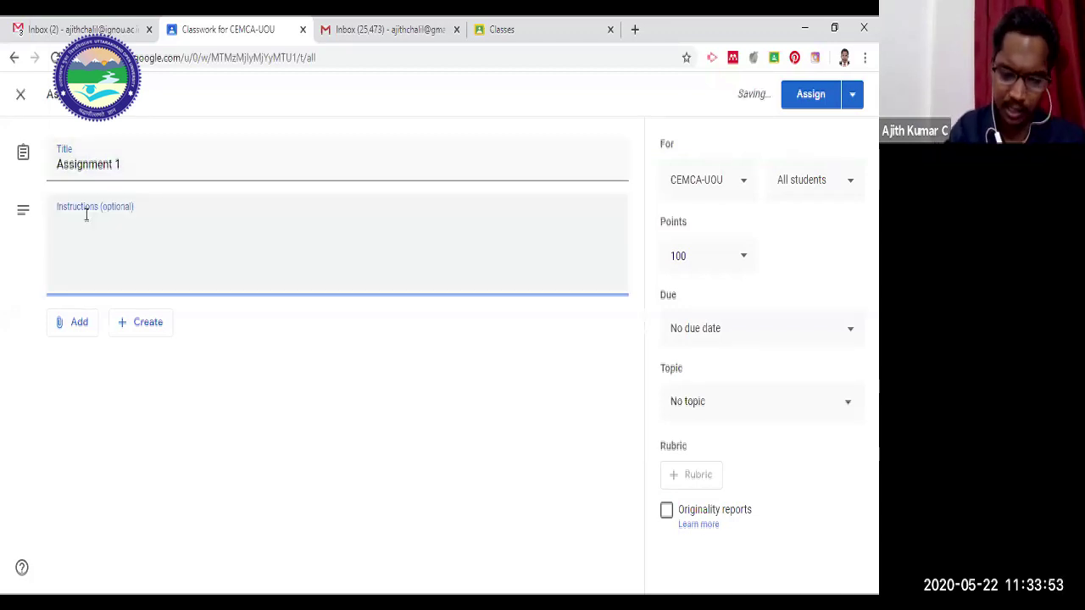
text(Pls comp)
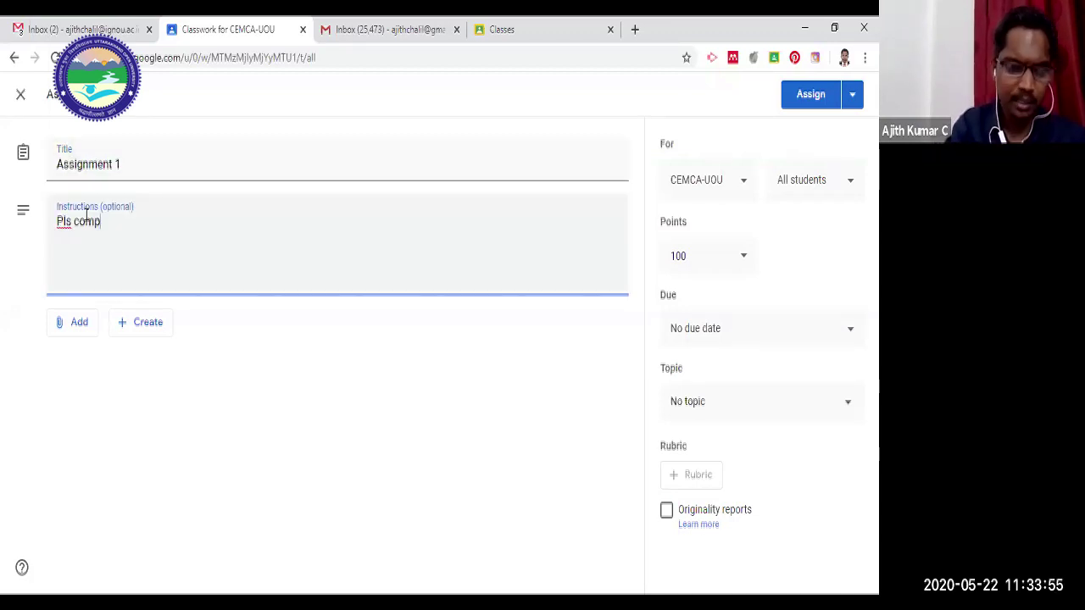
key(BackSpace)
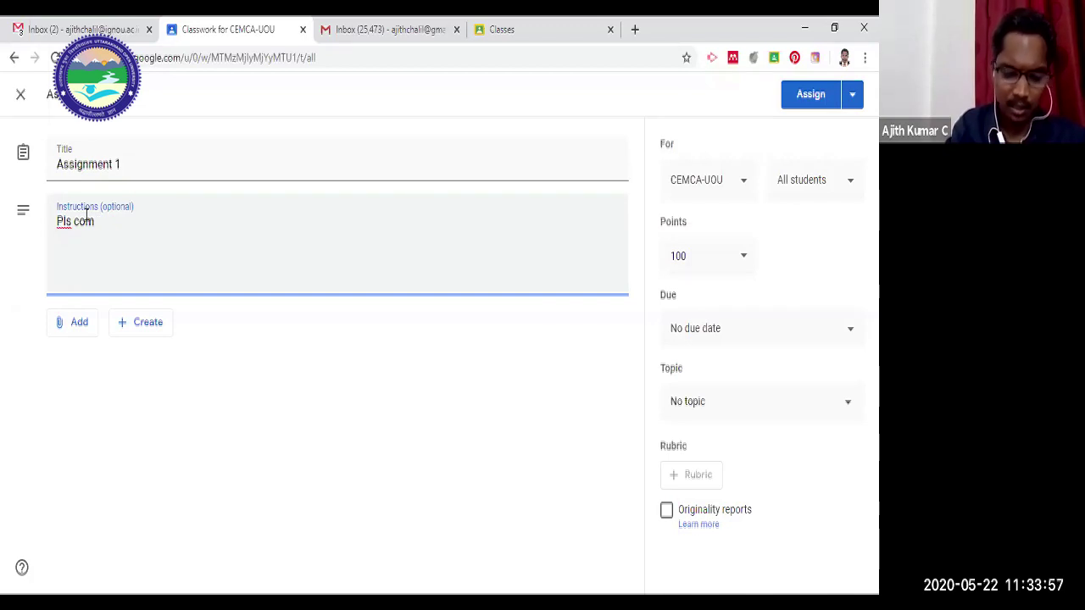
text(plete)
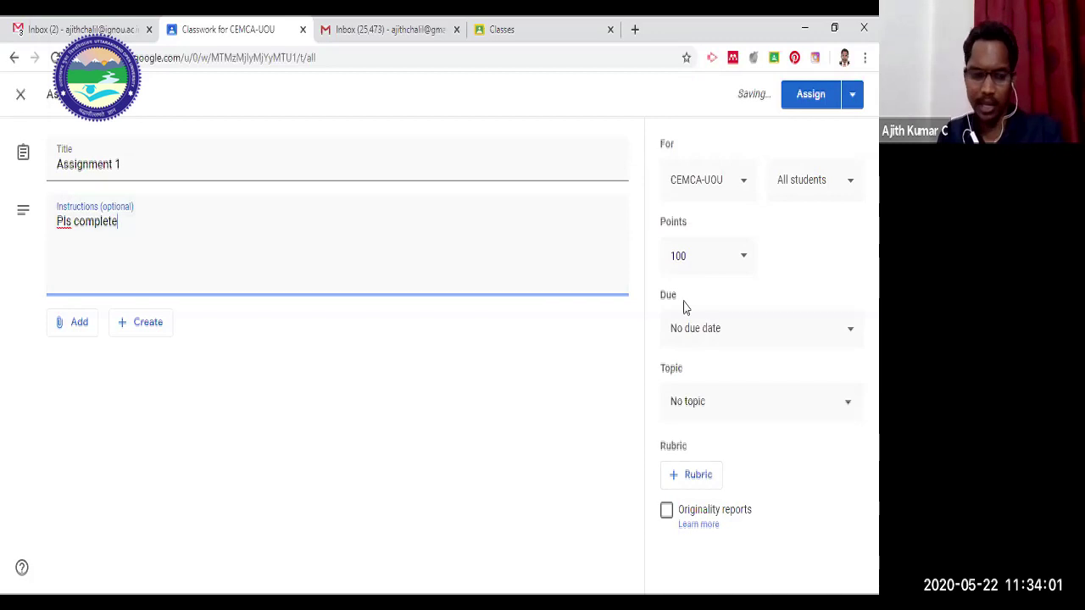
Review the options for adding existing attachments and creating new files for the assignment.
click(77, 333)
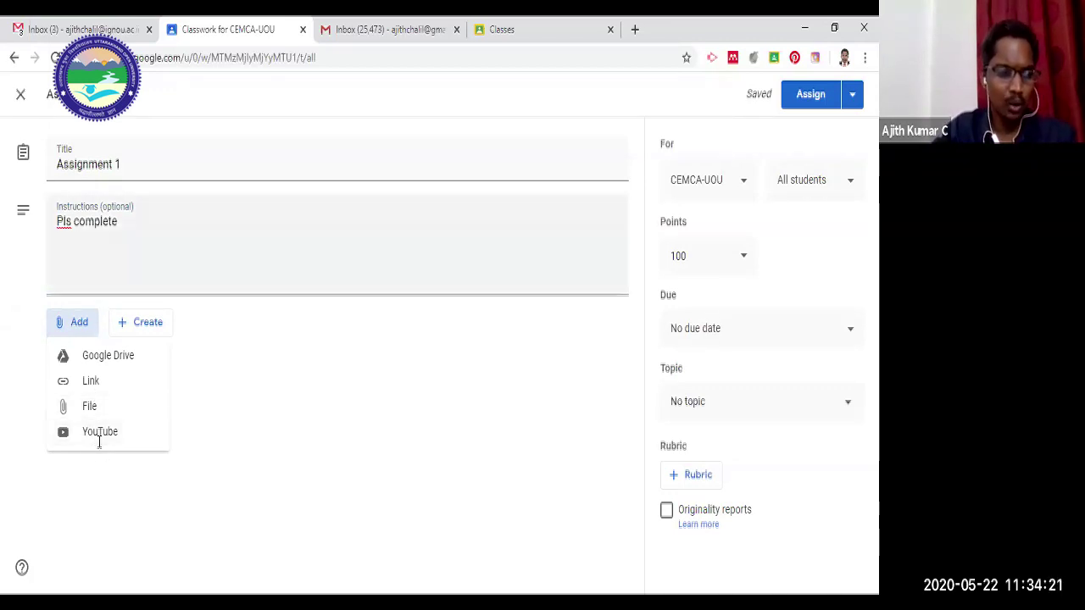
click(149, 336)
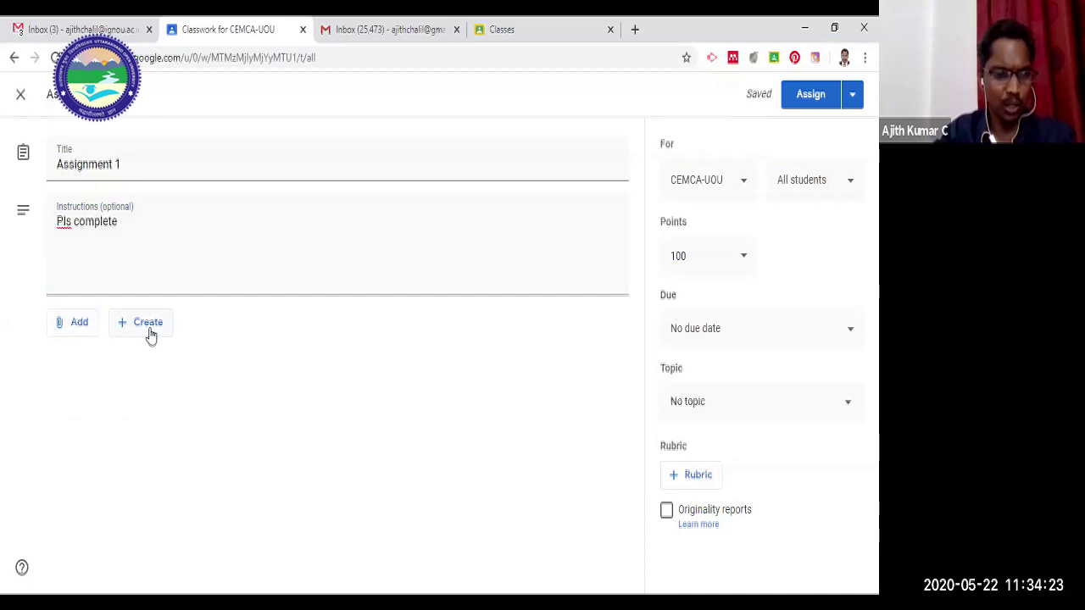
click(146, 324)
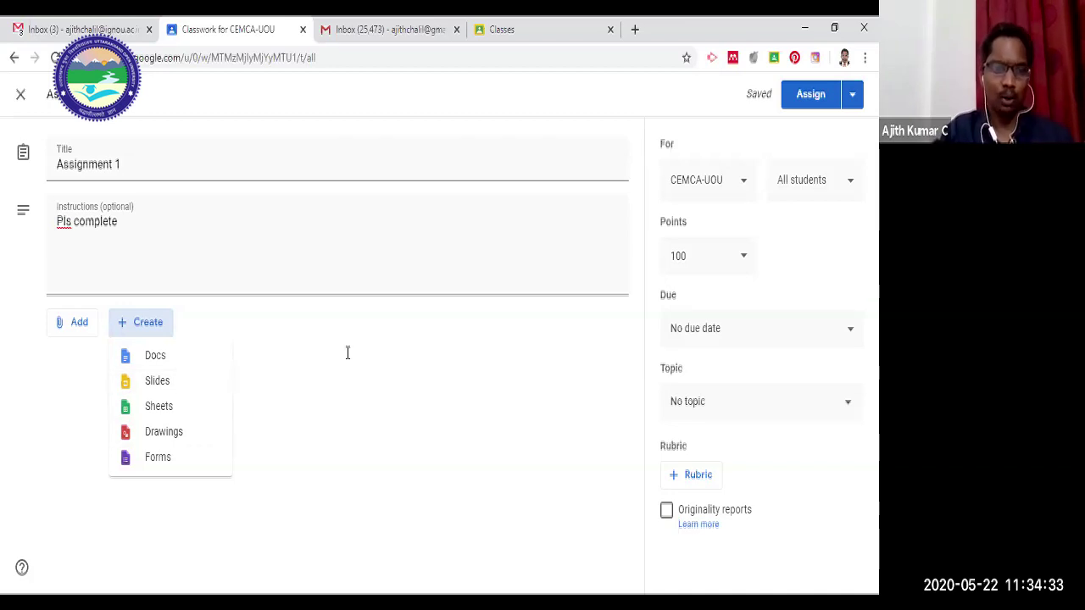
Add the line "Pls conduct survey on Digital repositioreis" below the first line of the assignment's instructions.
click(127, 225)
key(Return)
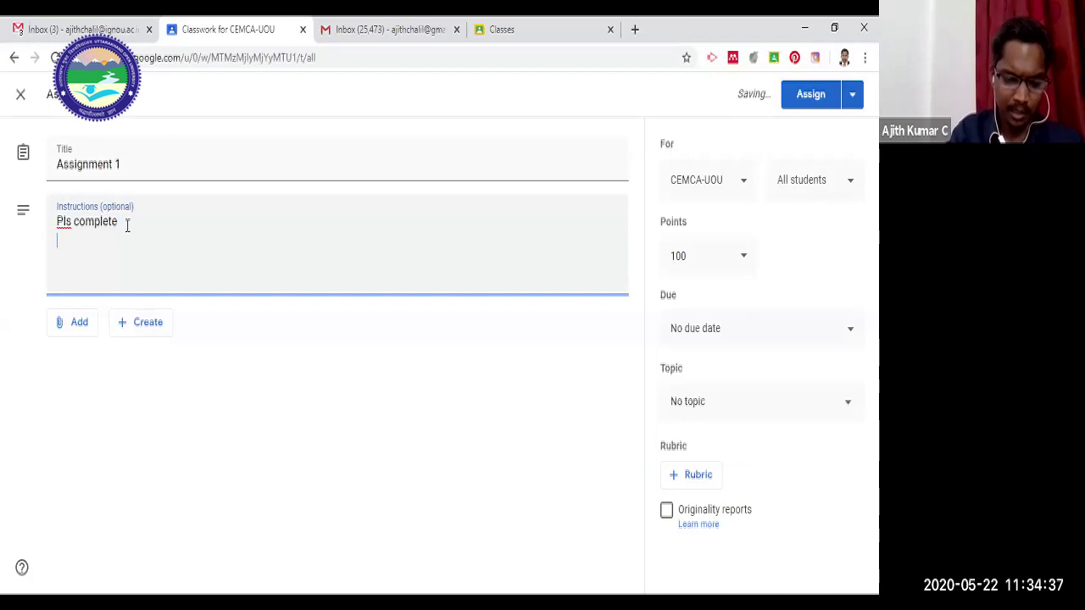
text(P)
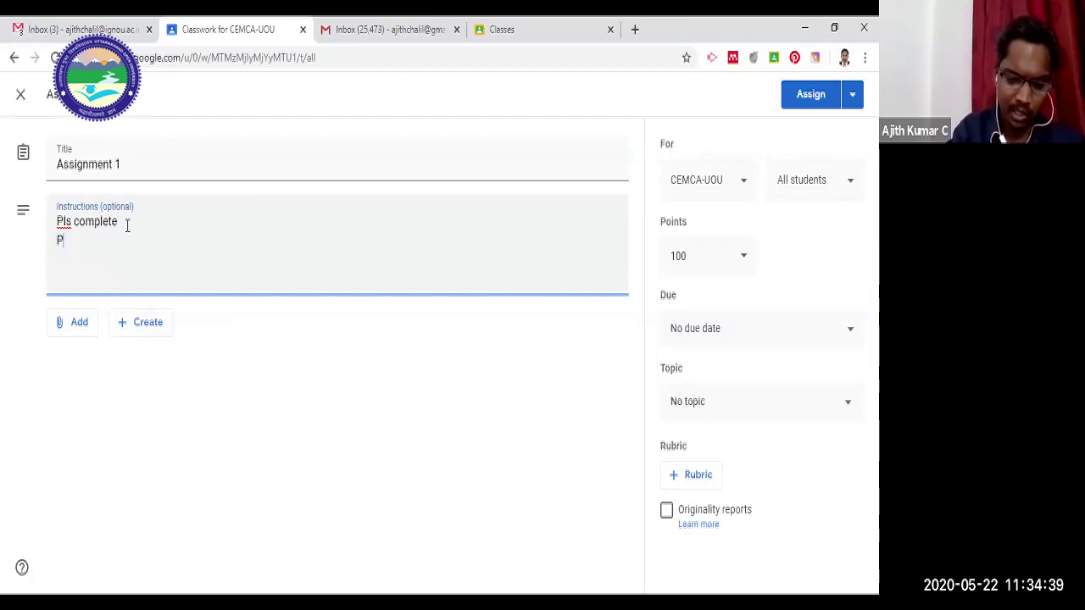
text(ls conduct su)
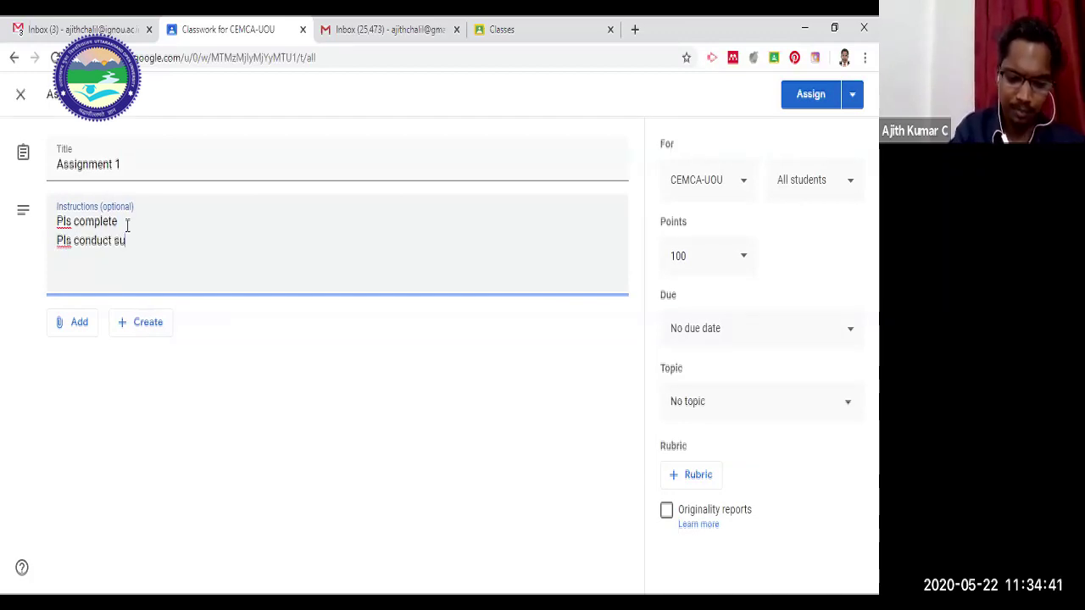
text(rvey in=)
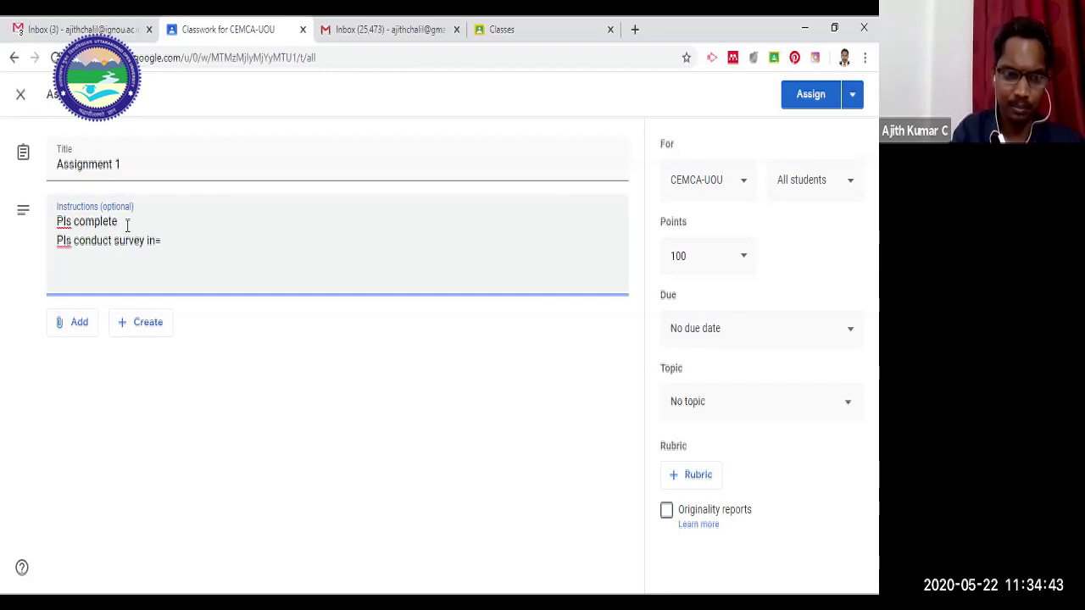
key(BackSpace)
key(BackSpace)
key(BackSpace)
text(on Di)
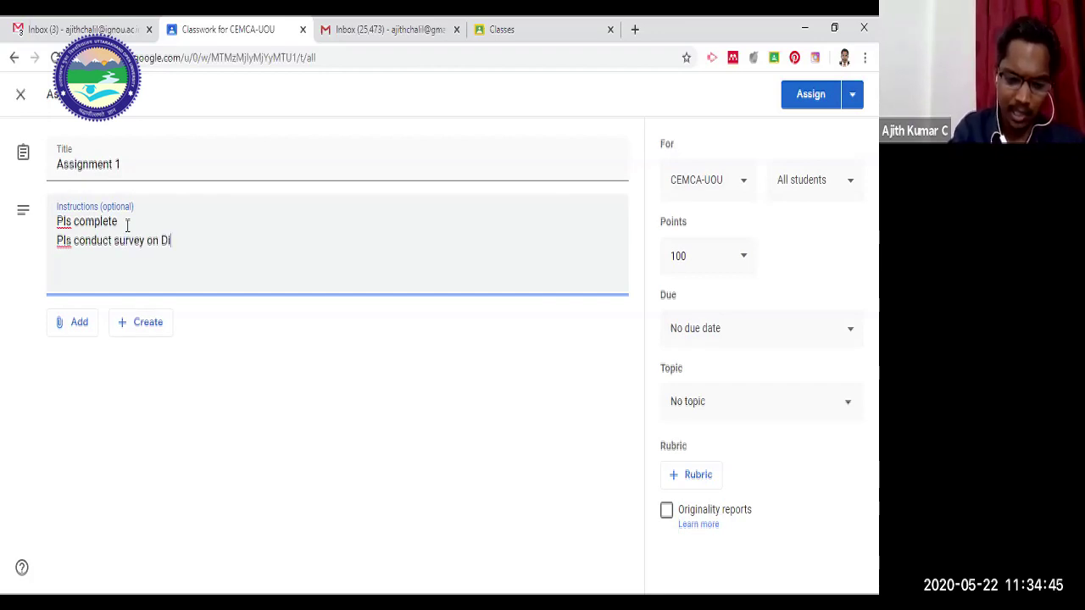
text(git)
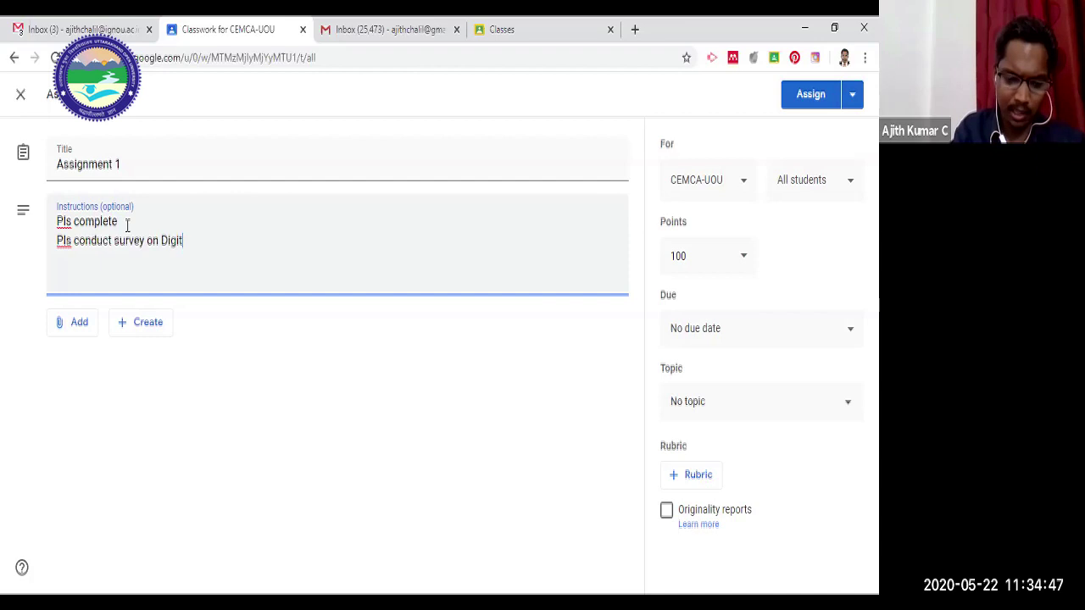
text(al repositioreis)
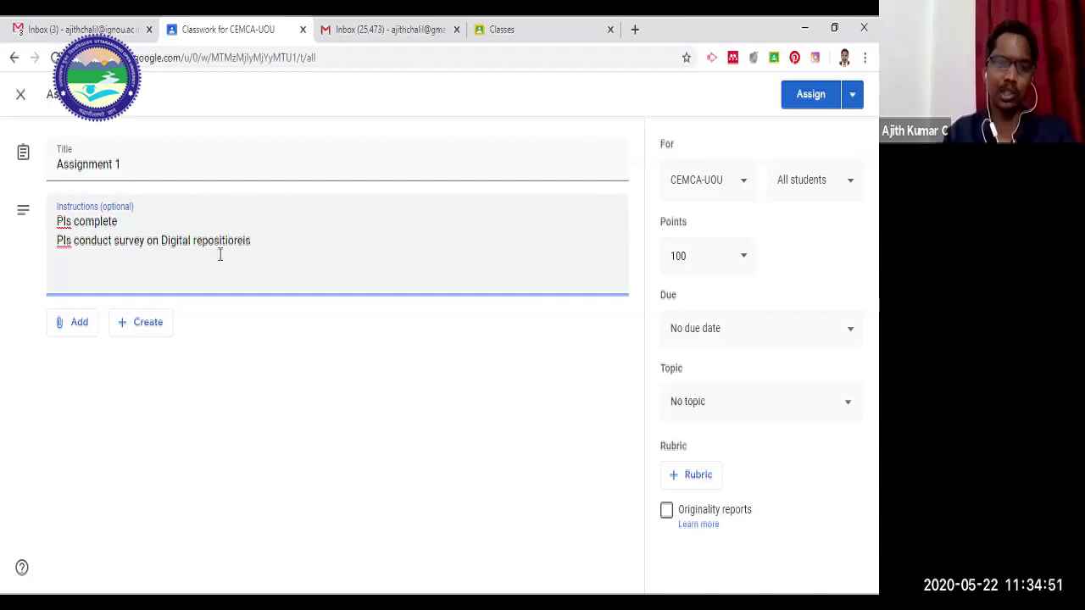
Check the spelling suggestions for the word "repositioreis" in the instructions.
click(236, 241)
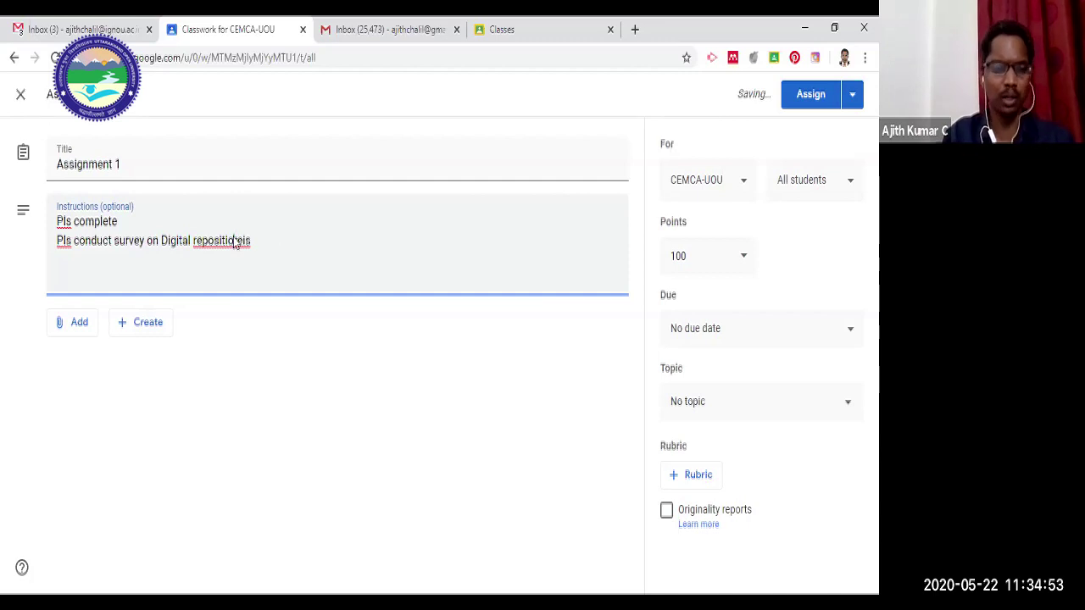
right_click(233, 241)
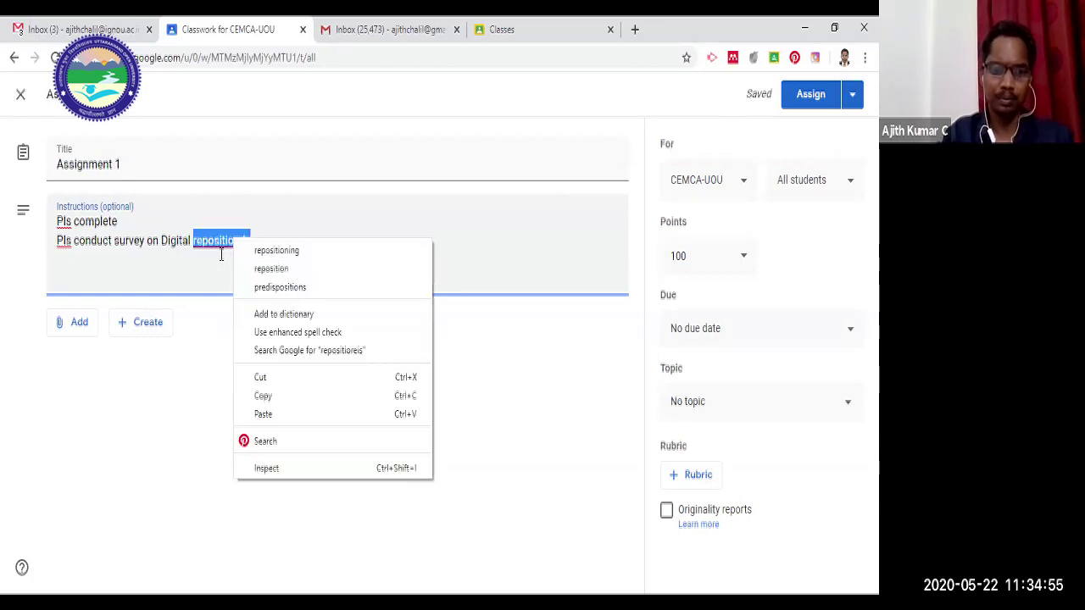
click(265, 241)
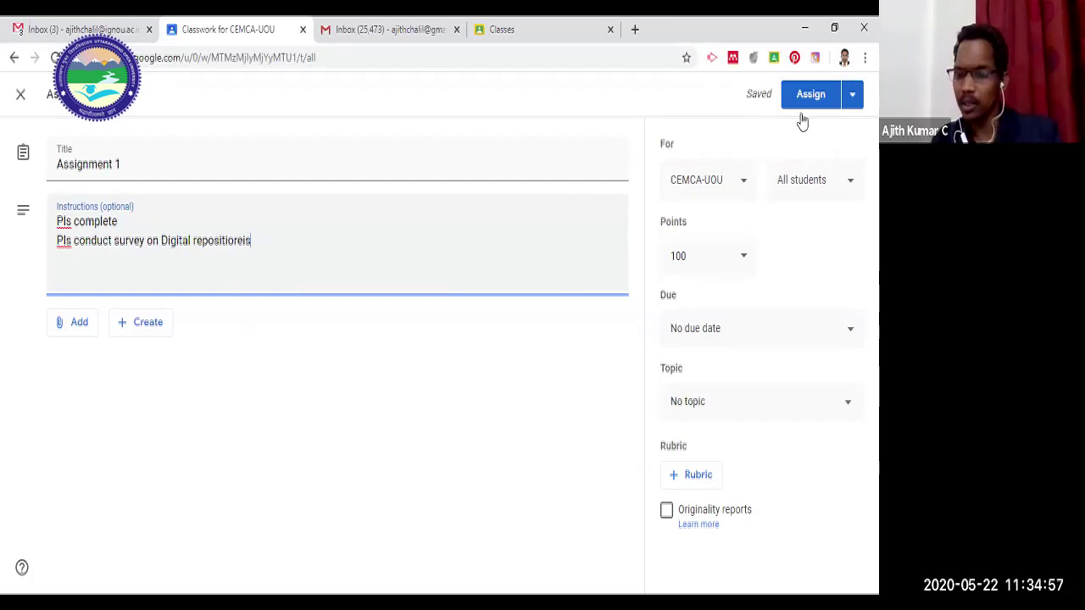
Review which classes and students the assignment can be given to.
click(731, 195)
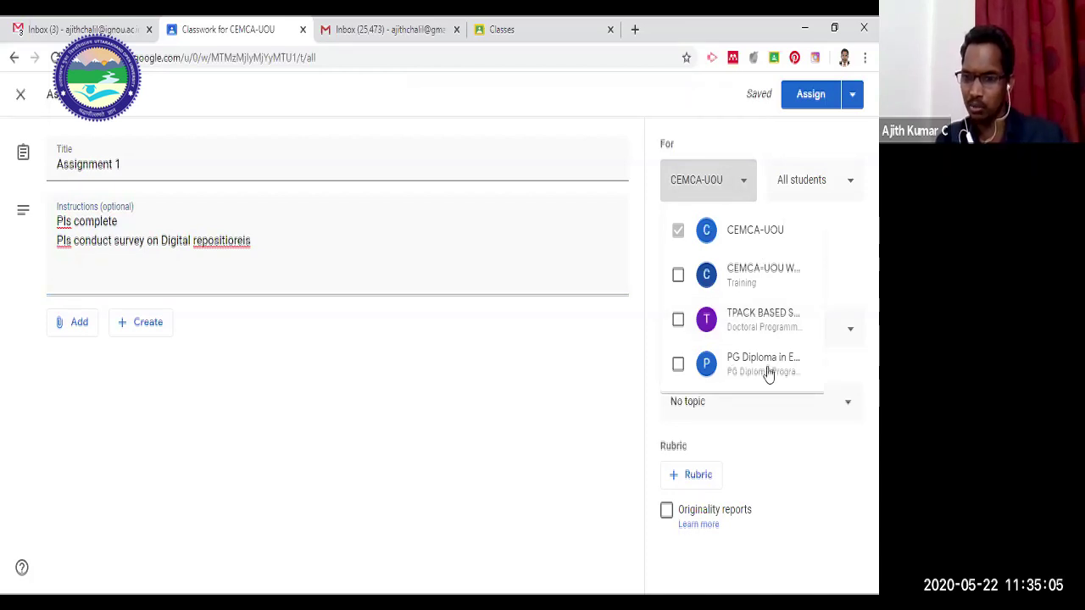
click(847, 191)
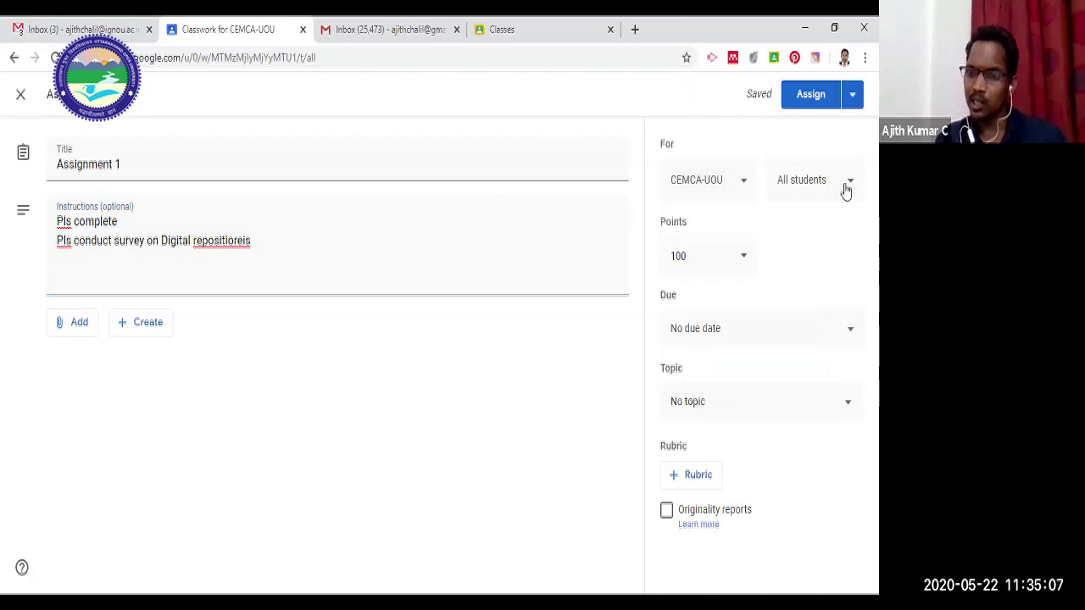
click(847, 191)
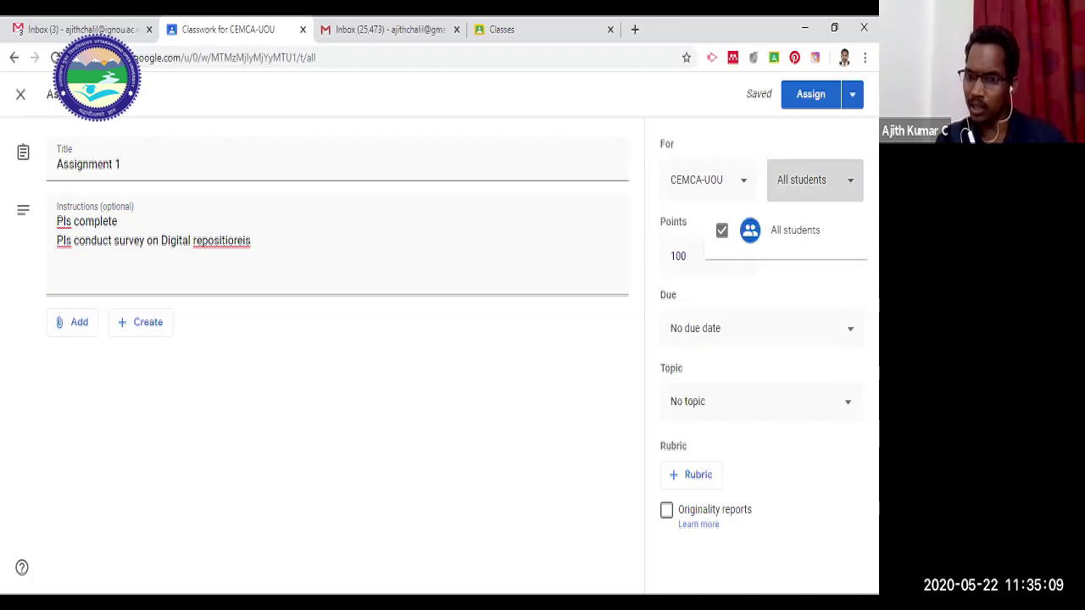
click(786, 182)
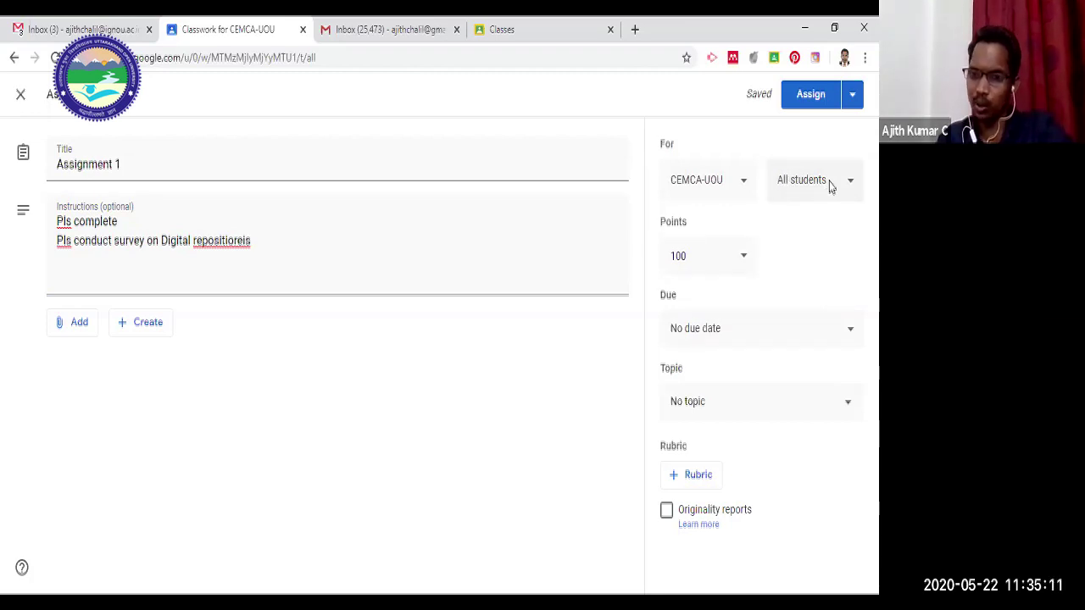
Set the assignment's points to 10 and its due date to May 26, 2020.
click(739, 259)
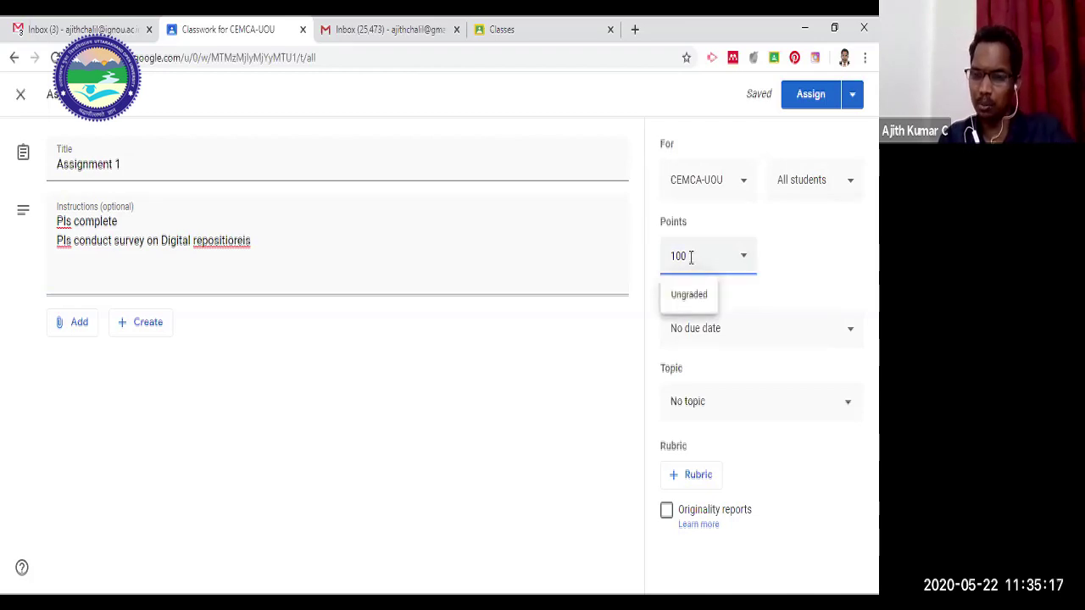
key(BackSpace)
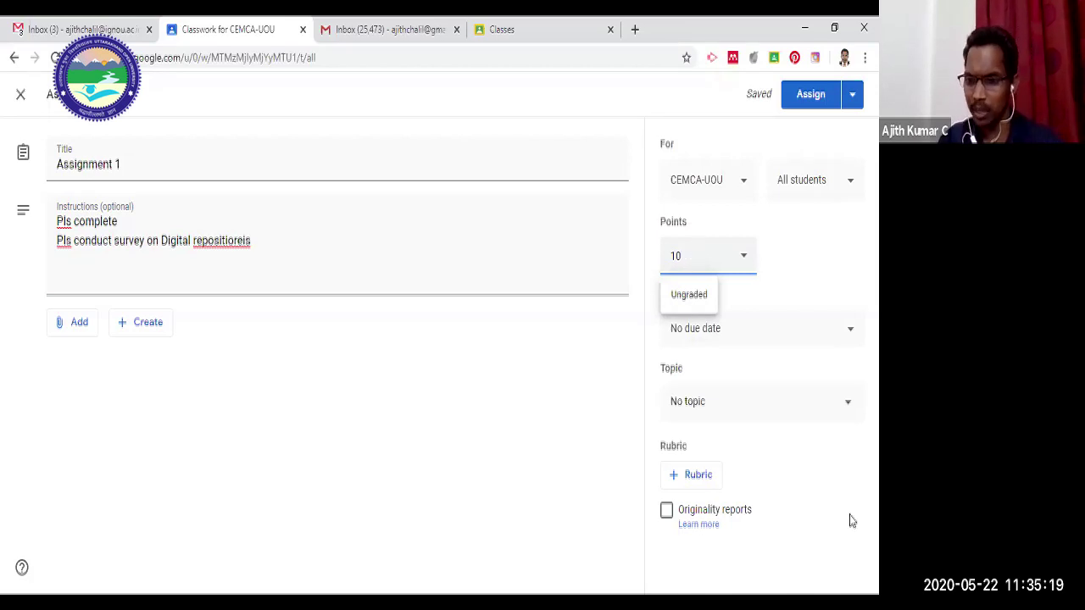
click(851, 339)
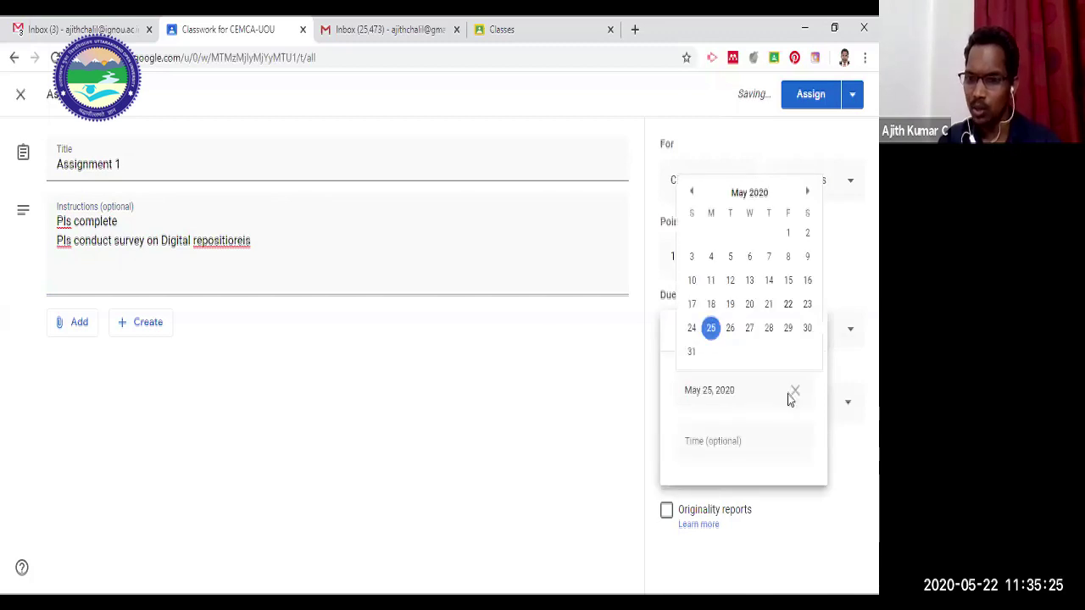
click(731, 328)
click(844, 544)
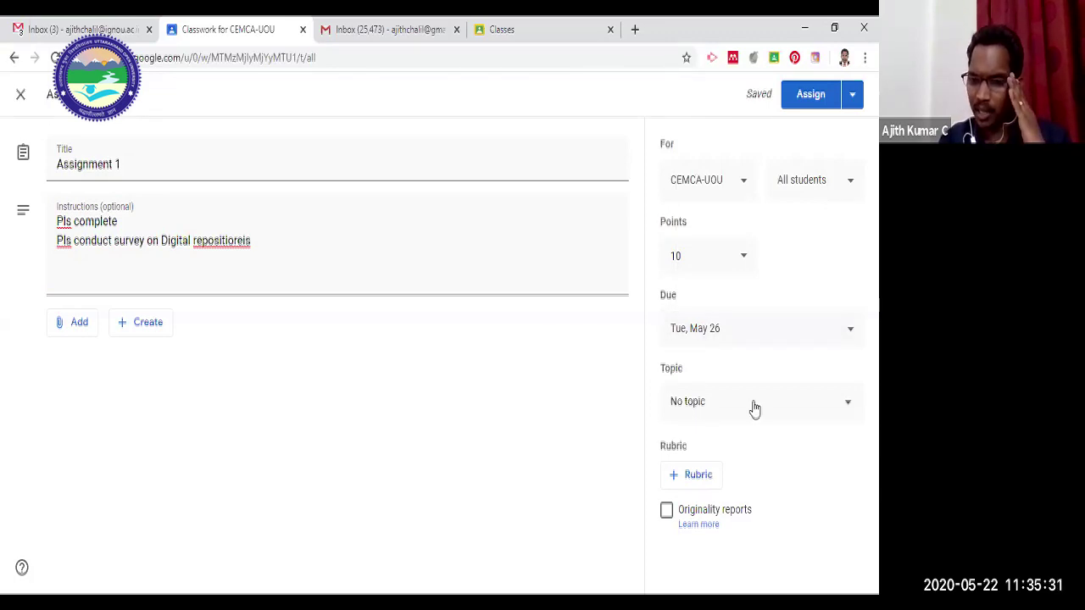
Review the assignment's topic choices and the allowance for originality reports without enabling them.
click(766, 428)
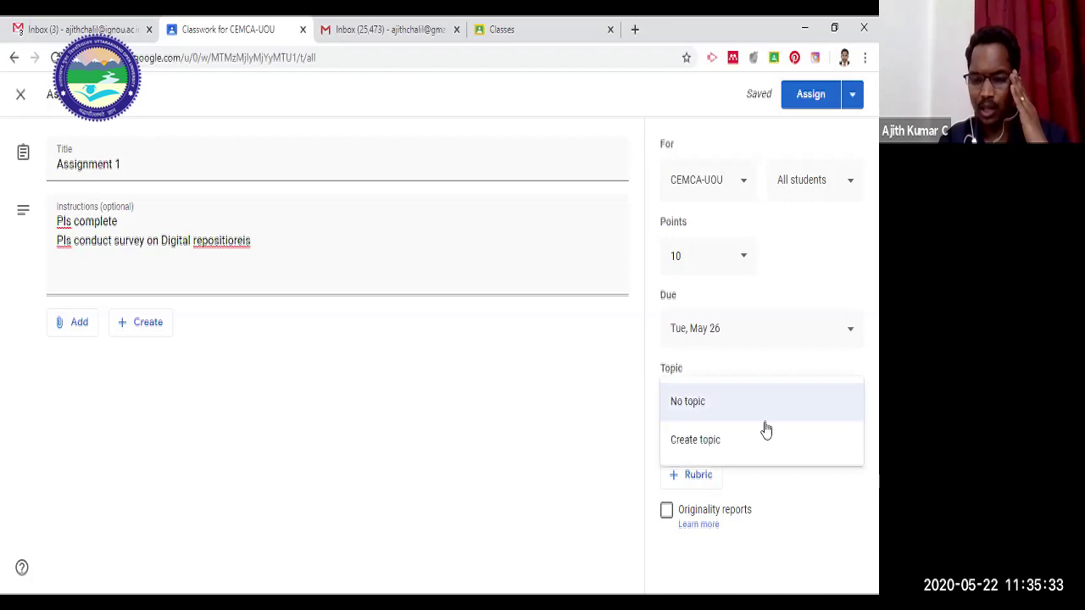
click(695, 402)
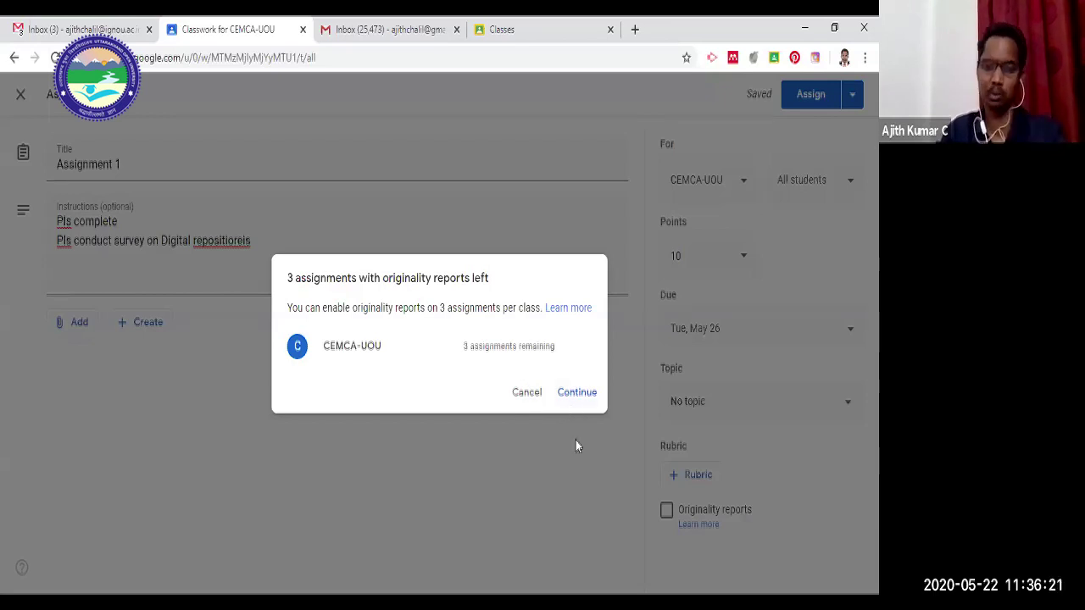
click(526, 394)
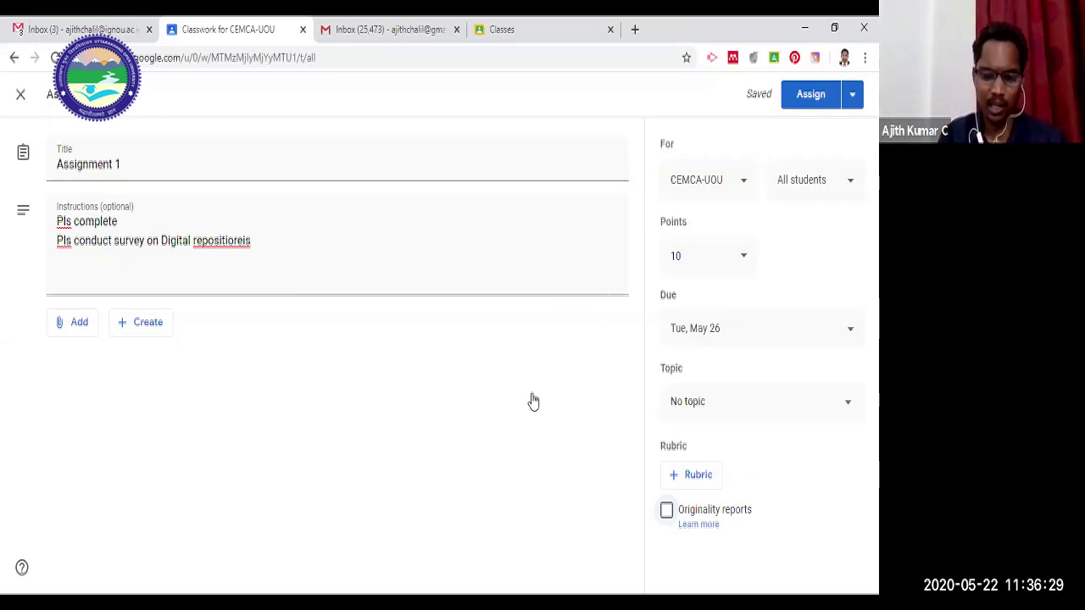
key(space)
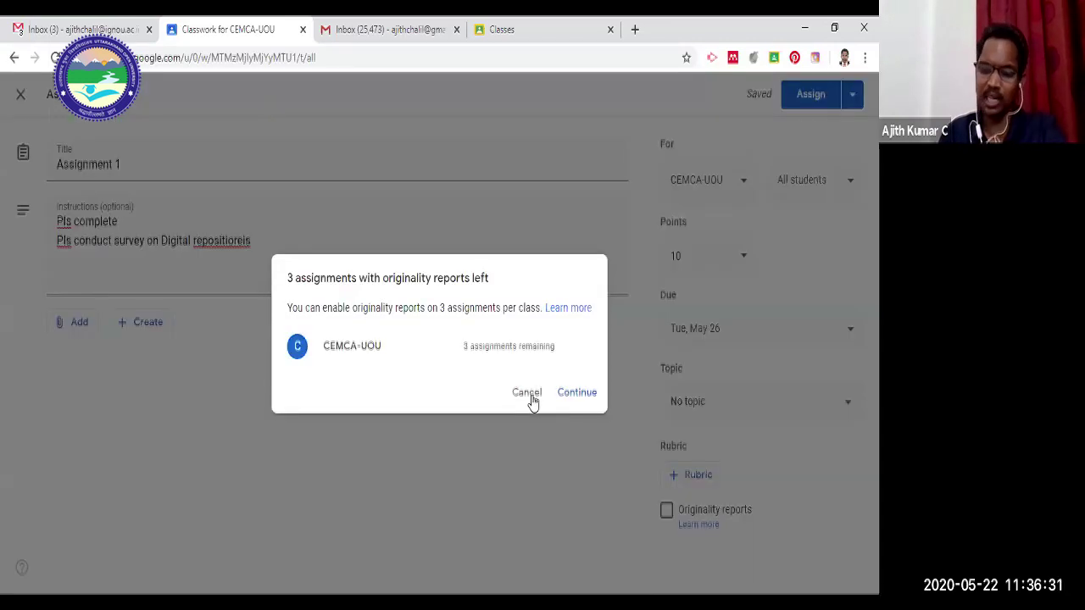
click(527, 393)
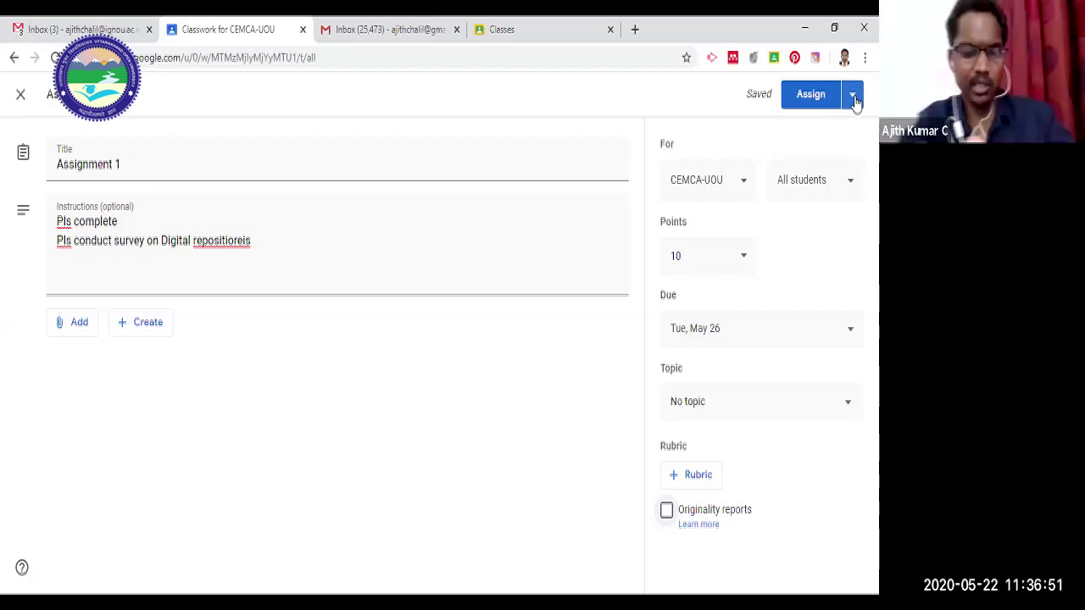
Assign "Assignment 1" to all students of the CEMCA-UOU class.
click(809, 98)
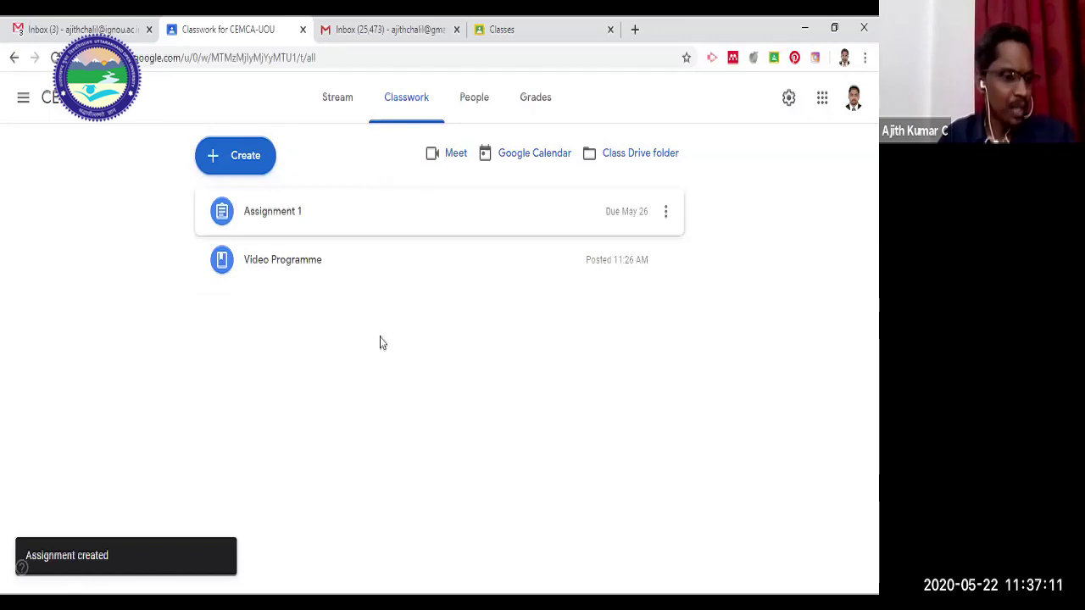
Display the types of classwork that can be created for the class.
click(250, 165)
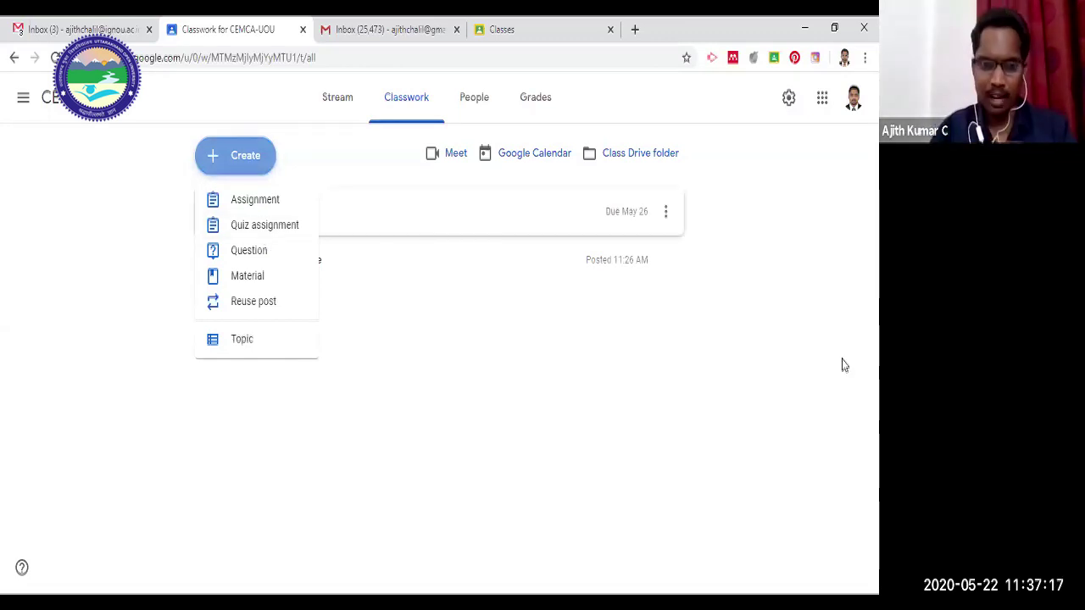
click(201, 178)
click(238, 162)
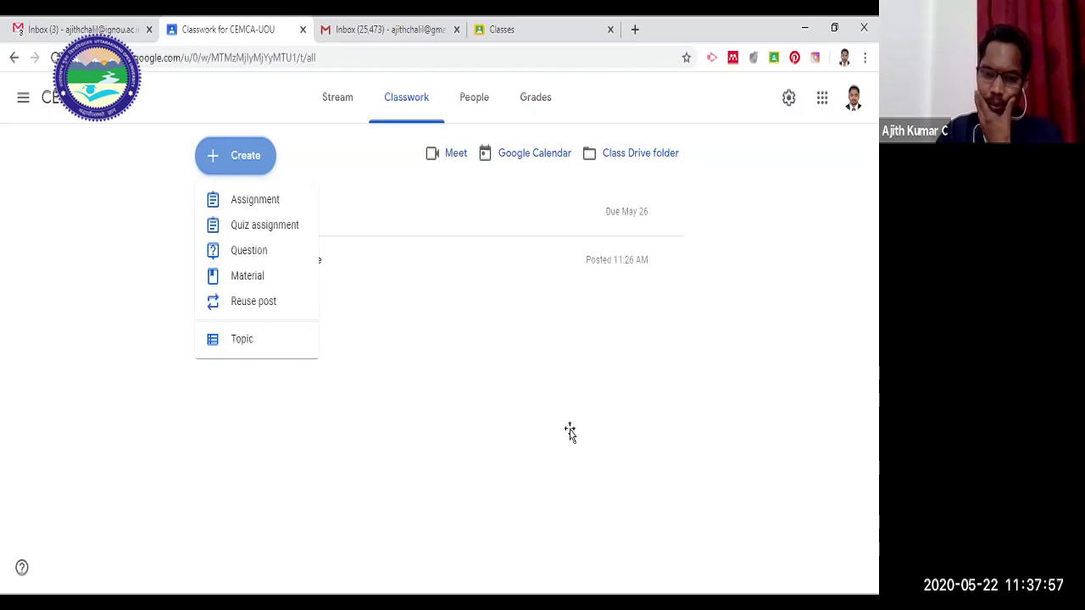
Switch to the PowerPoint presentation and present the "Creating Test" and "Creating Questions (Discussion Forum)" slides.
key(alt+Tab)
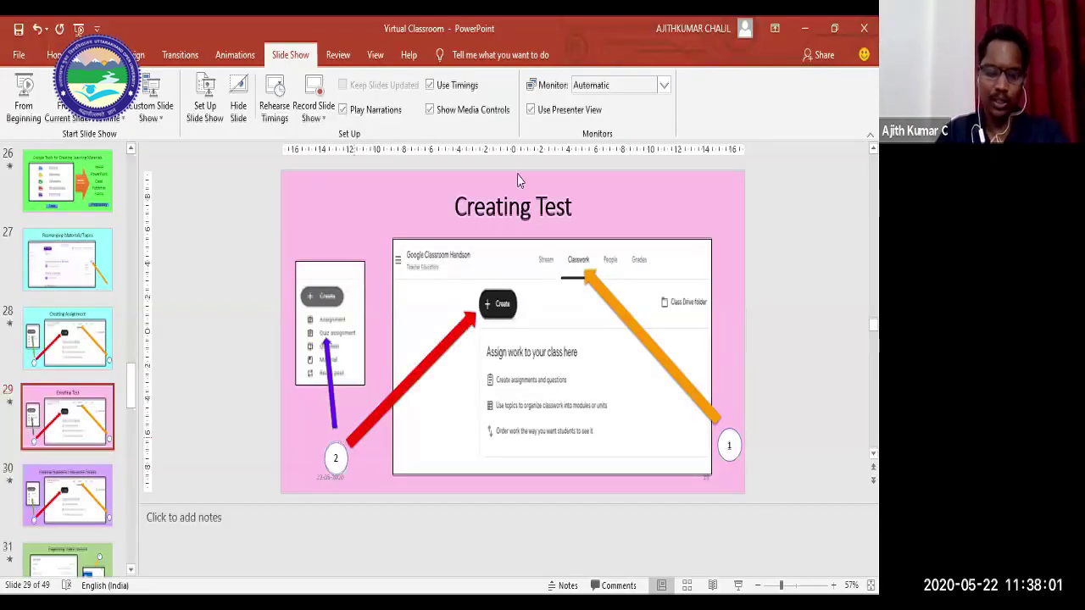
key(shift+F5)
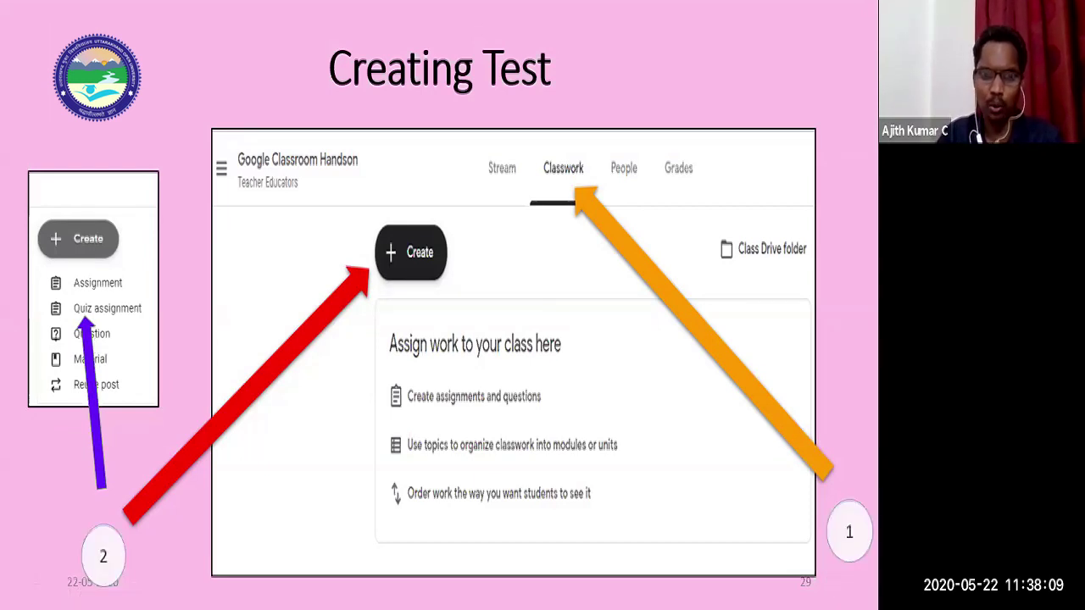
key(Right)
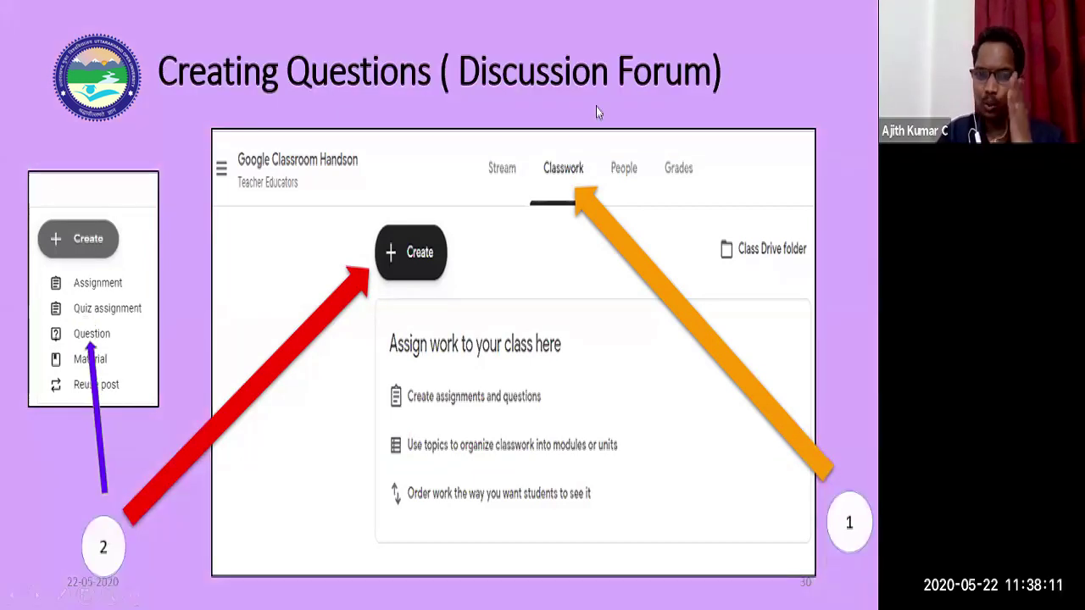
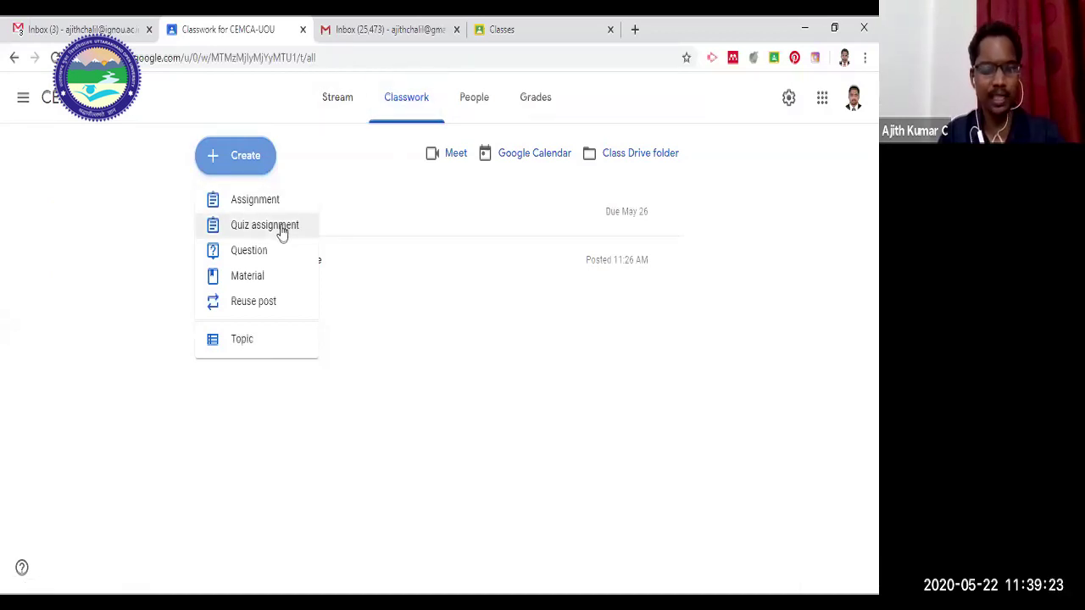
Create a quiz assignment titled "Test 1" in the CEMCA-UOU class in Google Classroom.
click(282, 227)
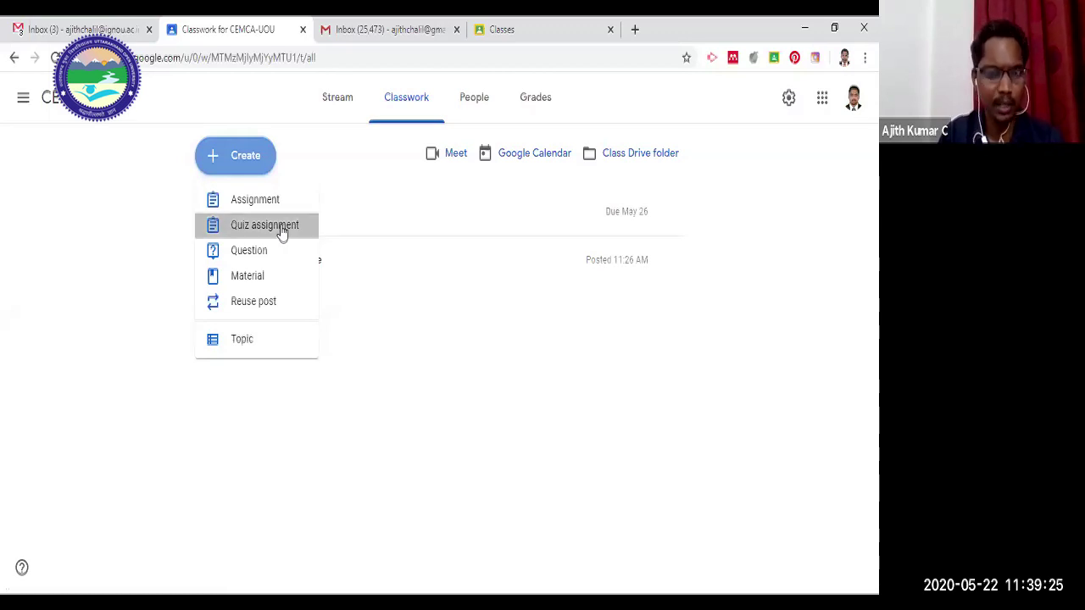
mouse_move(282, 227)
mouse_down()
mouse_move(263, 236)
mouse_move(261, 225)
mouse_up()
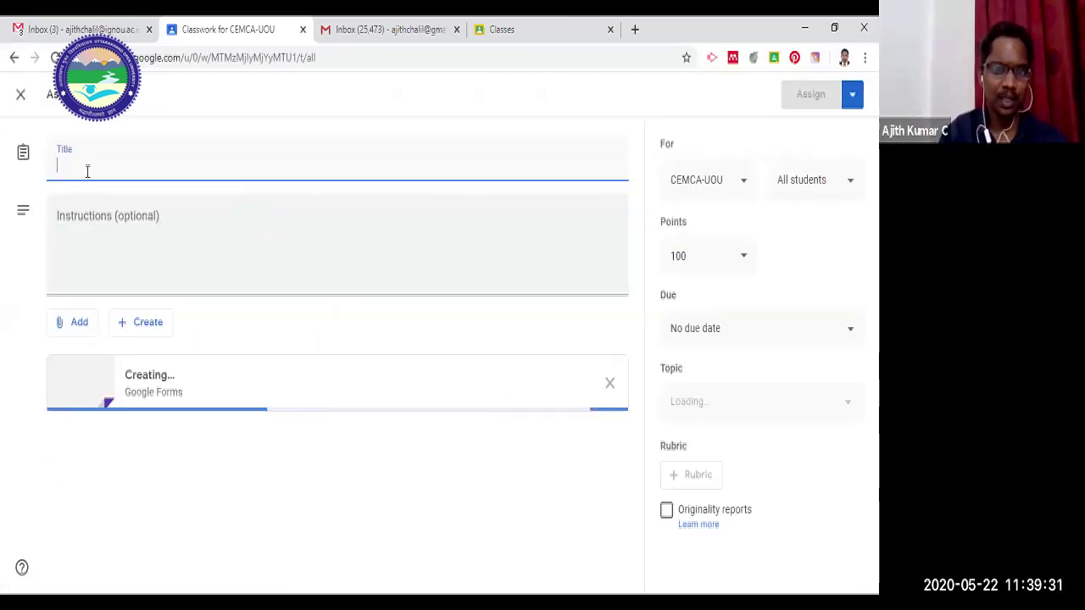
click(71, 171)
text(Tes)
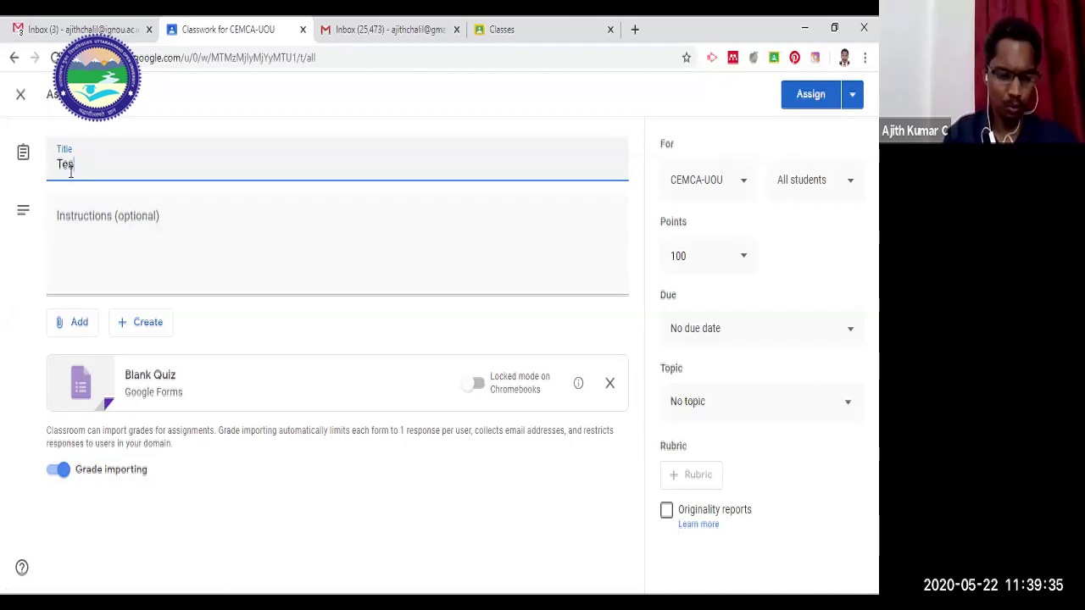
text(t 1)
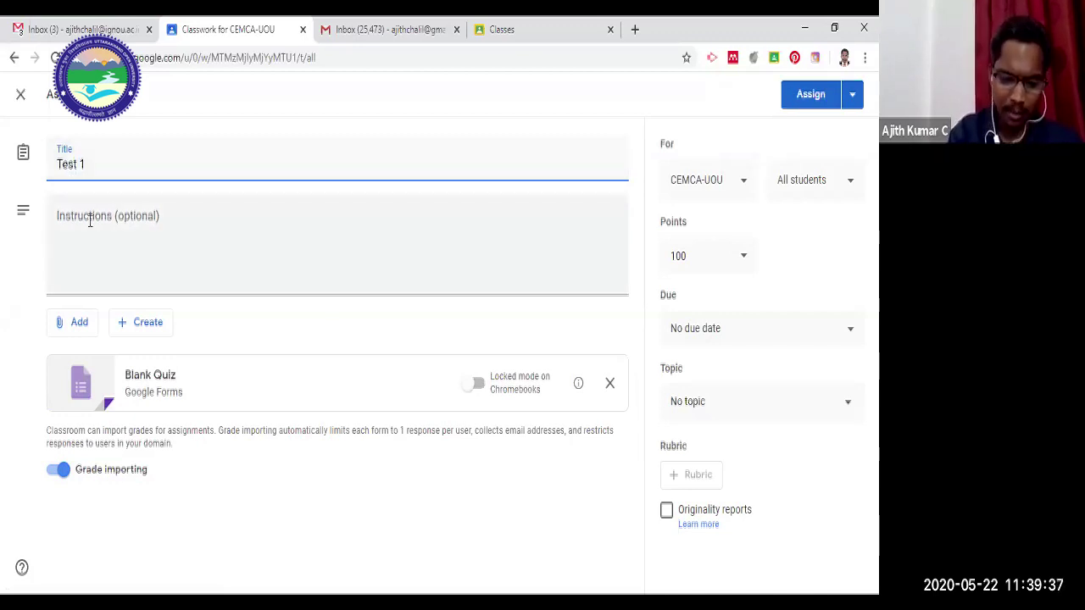
Add the instructions "Pls attemott the test" to the quiz assignment.
click(90, 221)
text(Pl)
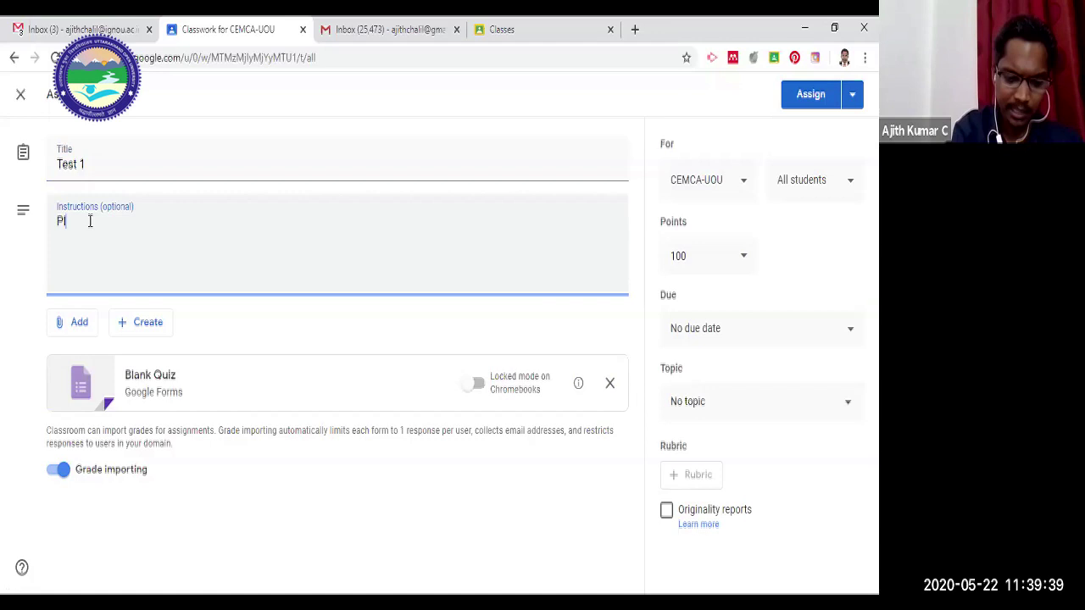
text(s attemo)
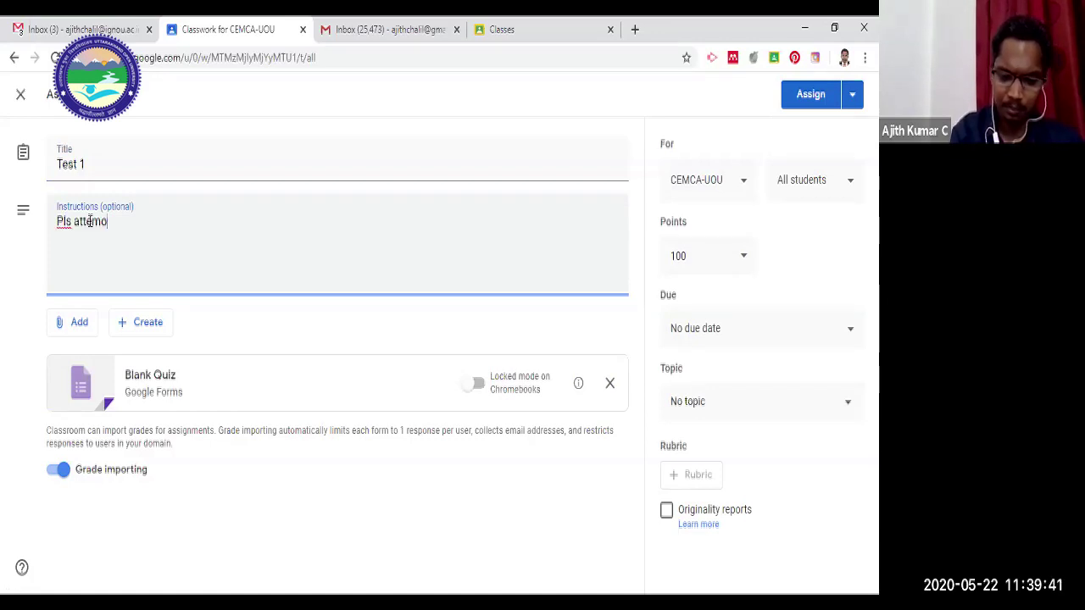
text(tt the test)
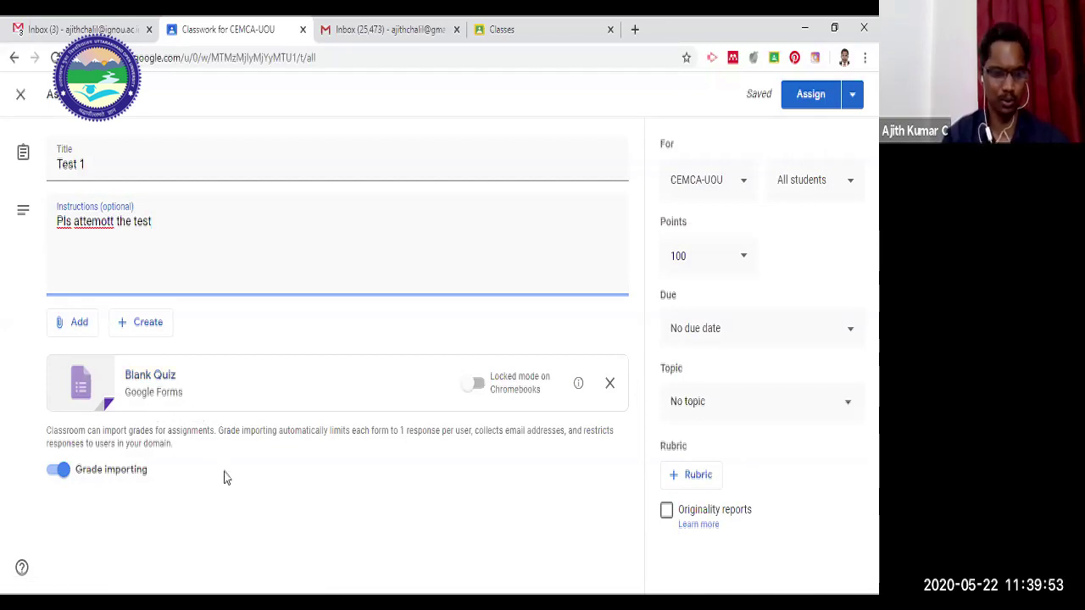
click(154, 330)
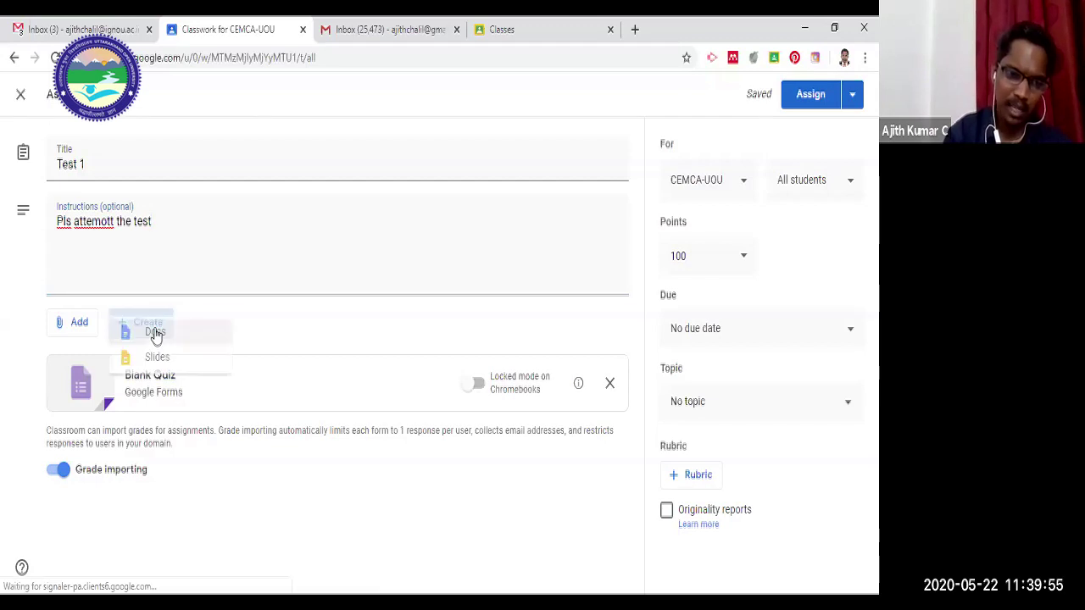
click(163, 498)
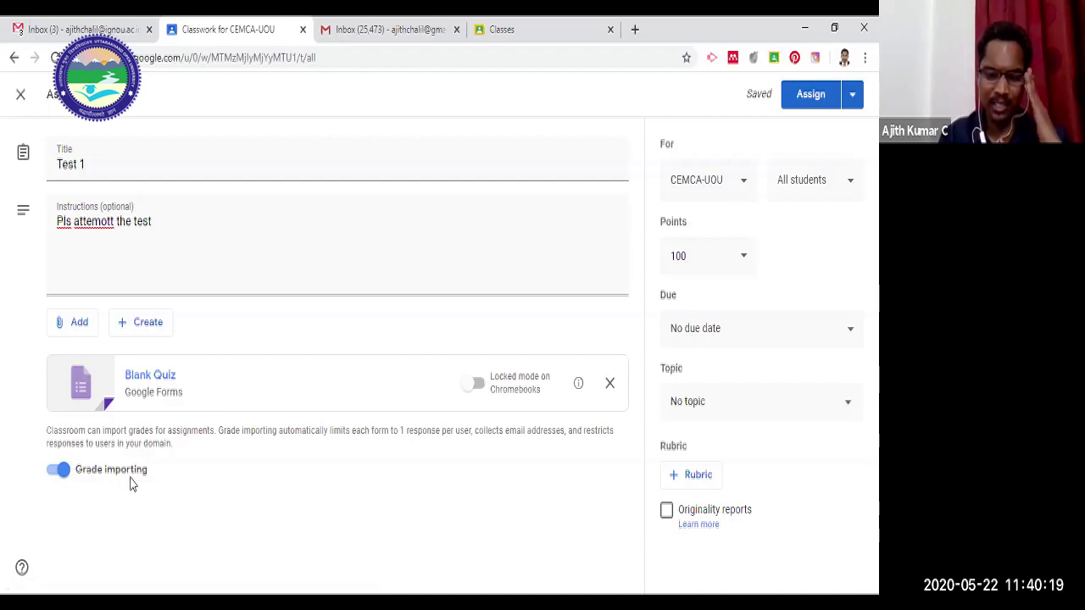
Turn off grade importing and turn on locked mode on Chromebooks for the attached Blank Quiz.
click(65, 475)
click(59, 479)
click(58, 478)
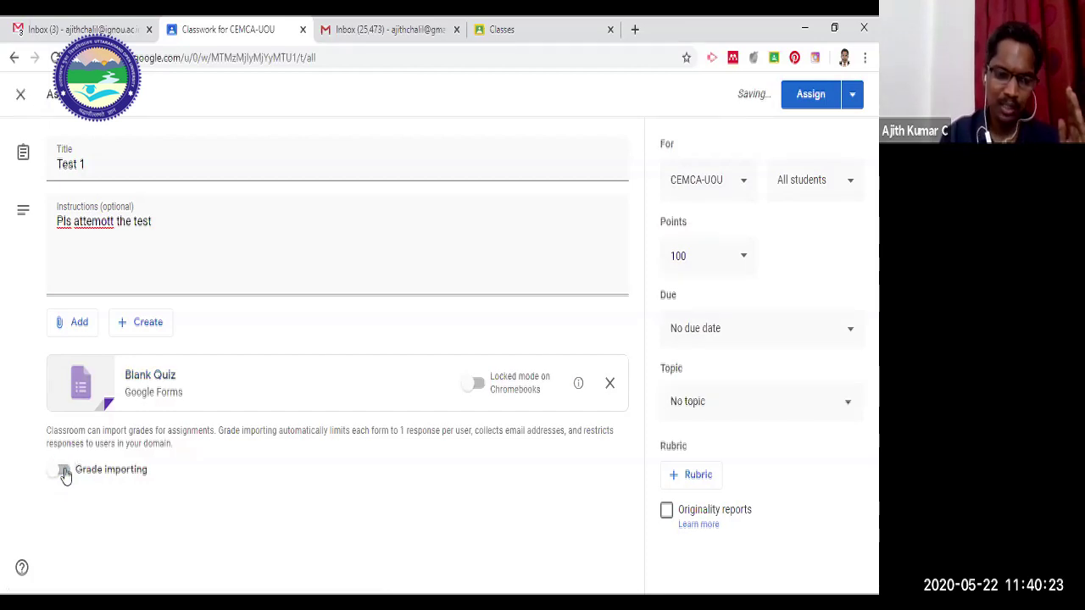
click(65, 476)
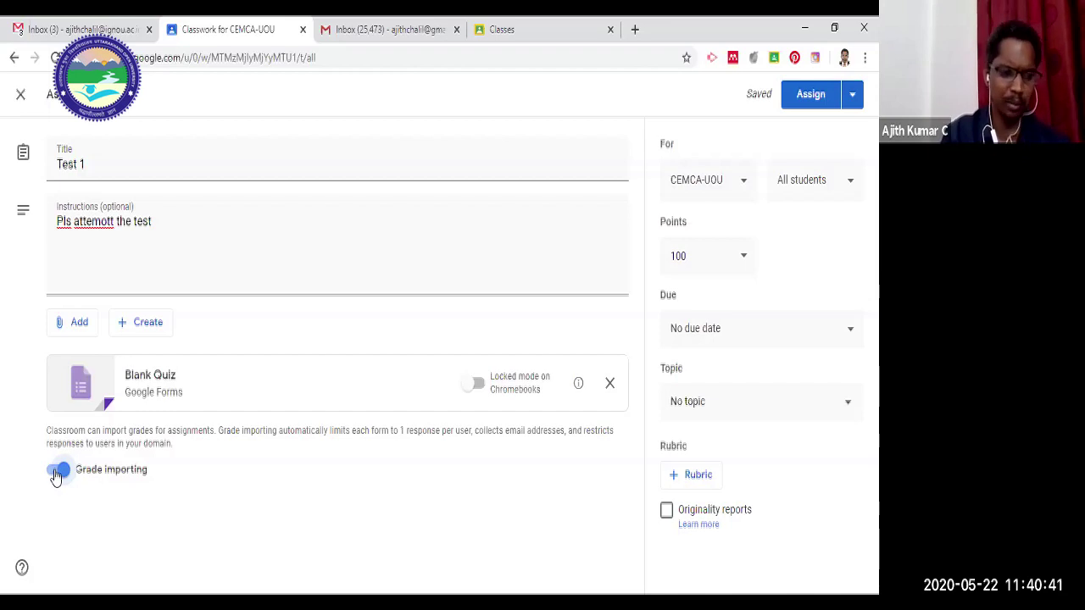
click(102, 483)
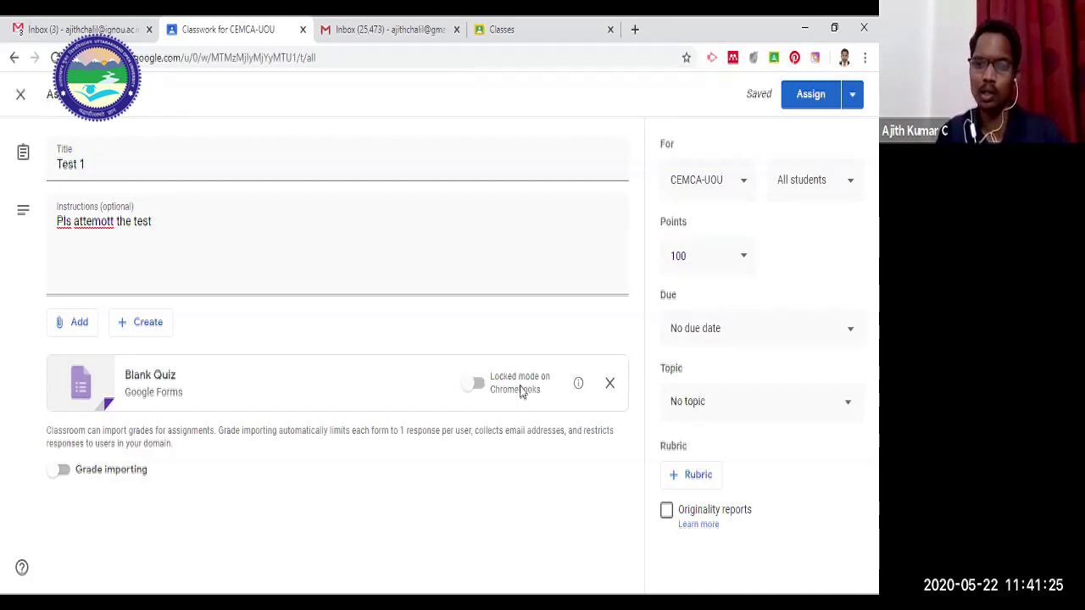
click(477, 385)
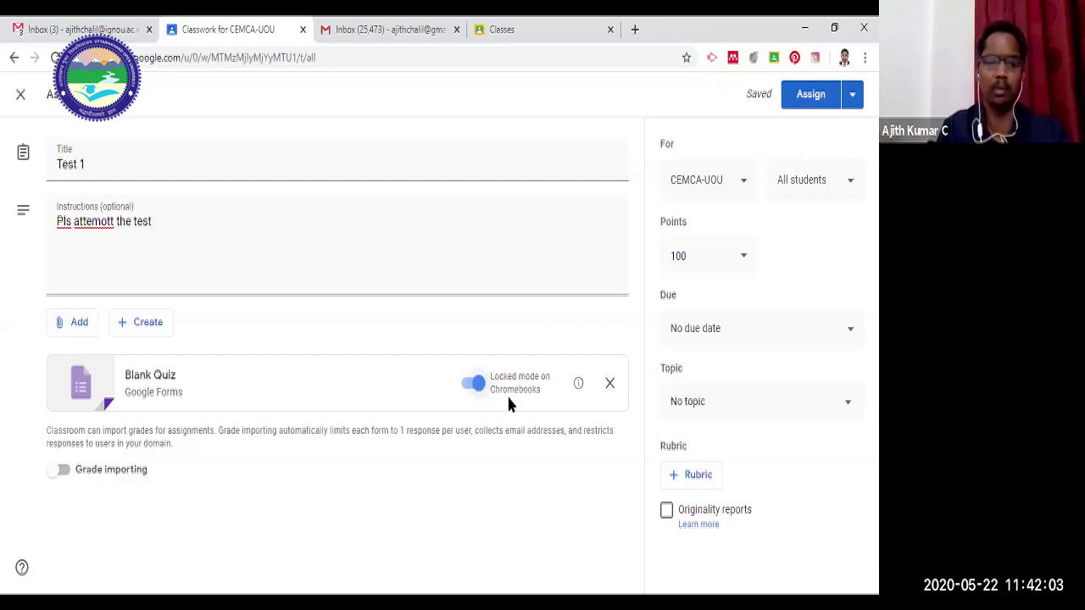
Open the attached Blank Quiz form for editing and rename its file as "Unit test 1".
click(158, 381)
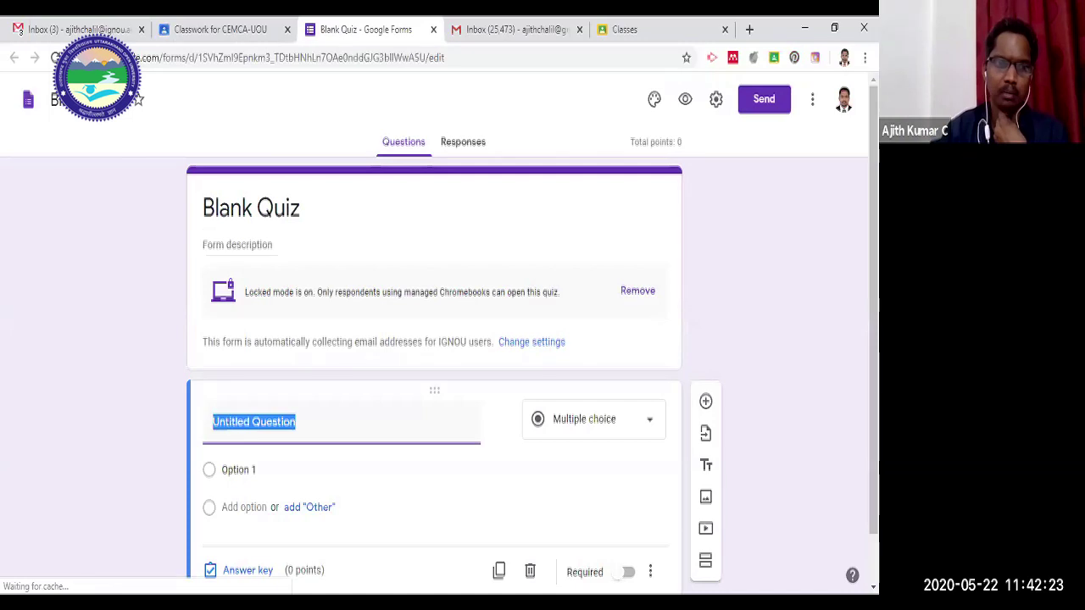
click(49, 108)
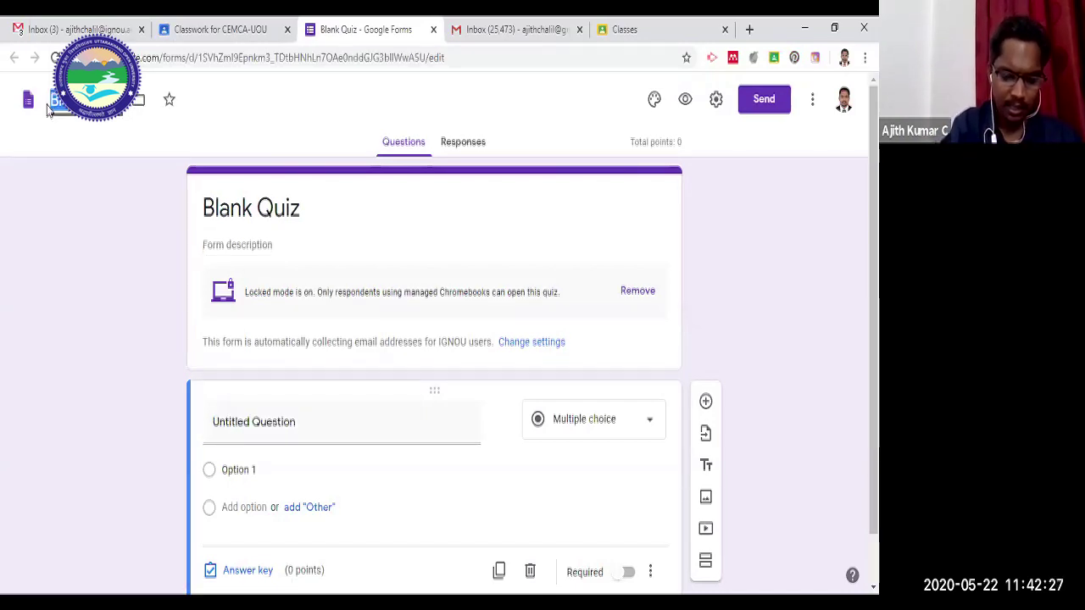
text(U)
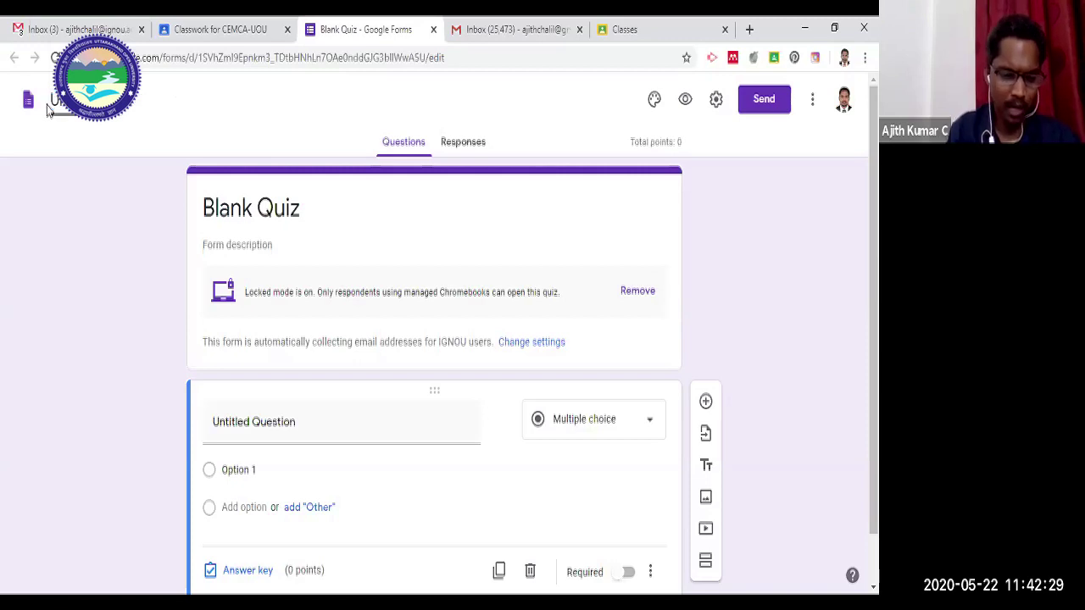
text(OU Quiz)
key(BackSpace)
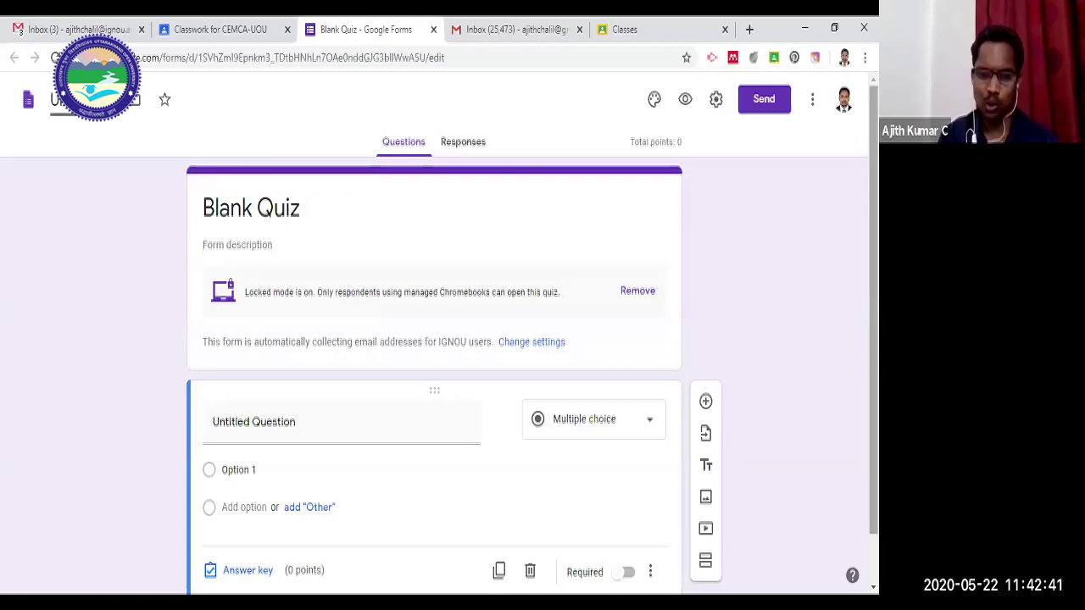
Examine the question types available for the quiz's untitled question.
scroll(819, 286, down, 1)
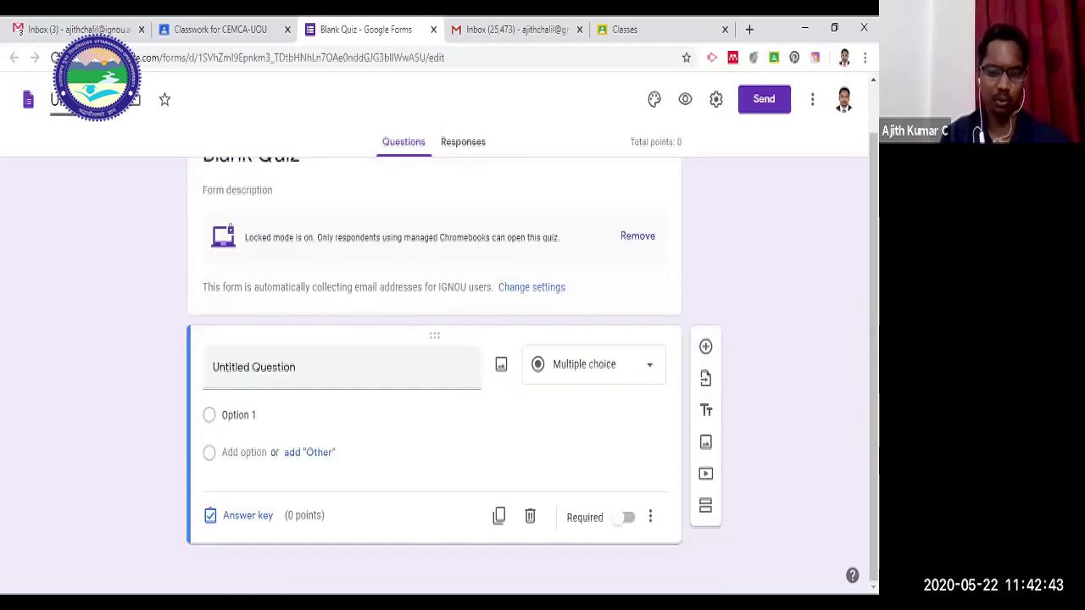
click(254, 367)
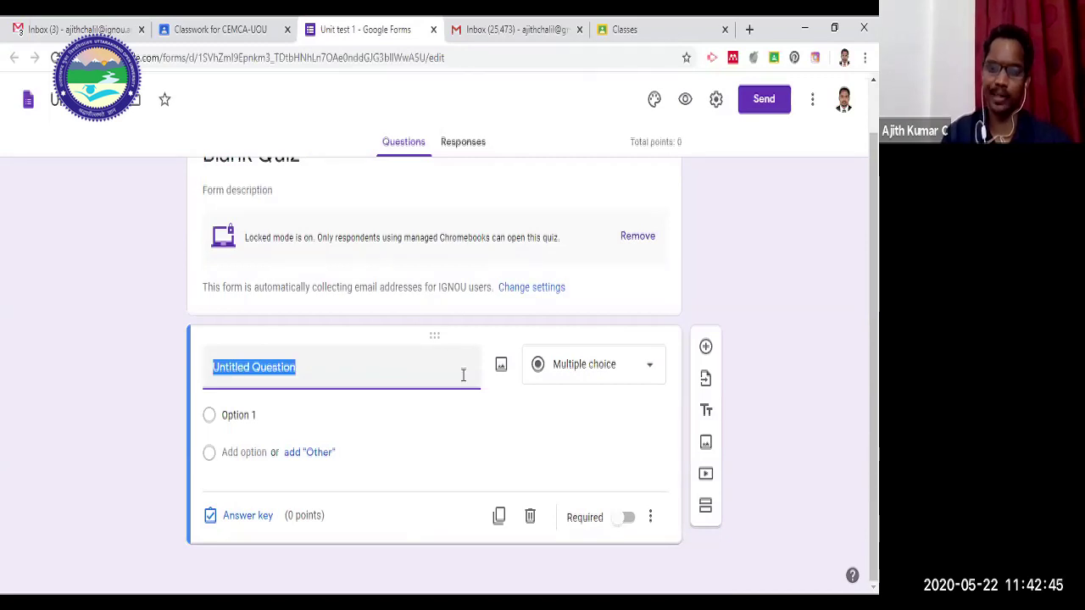
click(646, 370)
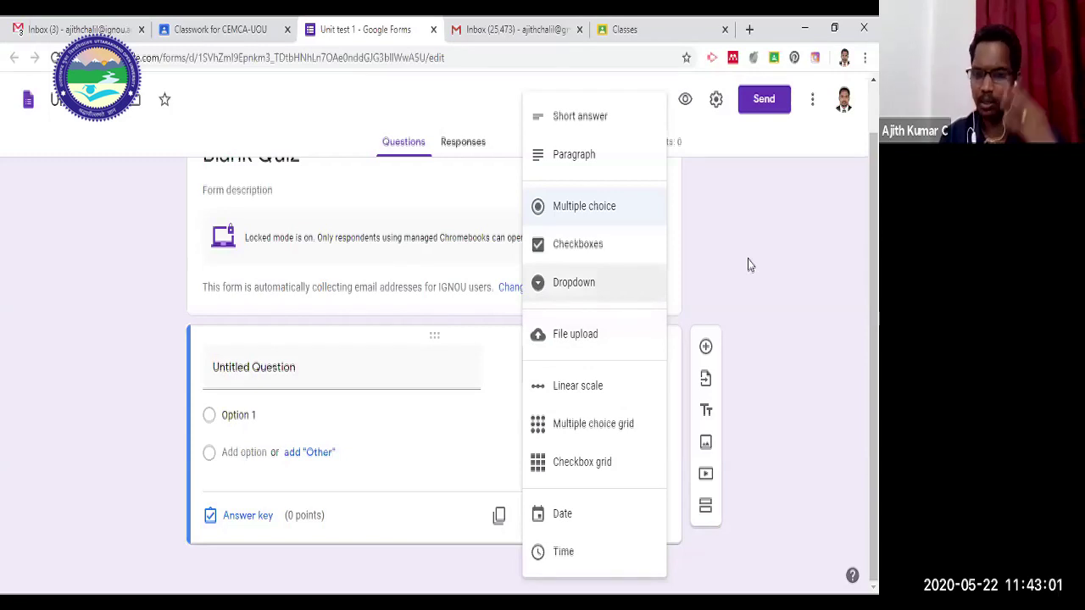
click(717, 108)
Review the form's general, presentation and quiz settings, including locked mode and grade release, without changing them.
click(717, 108)
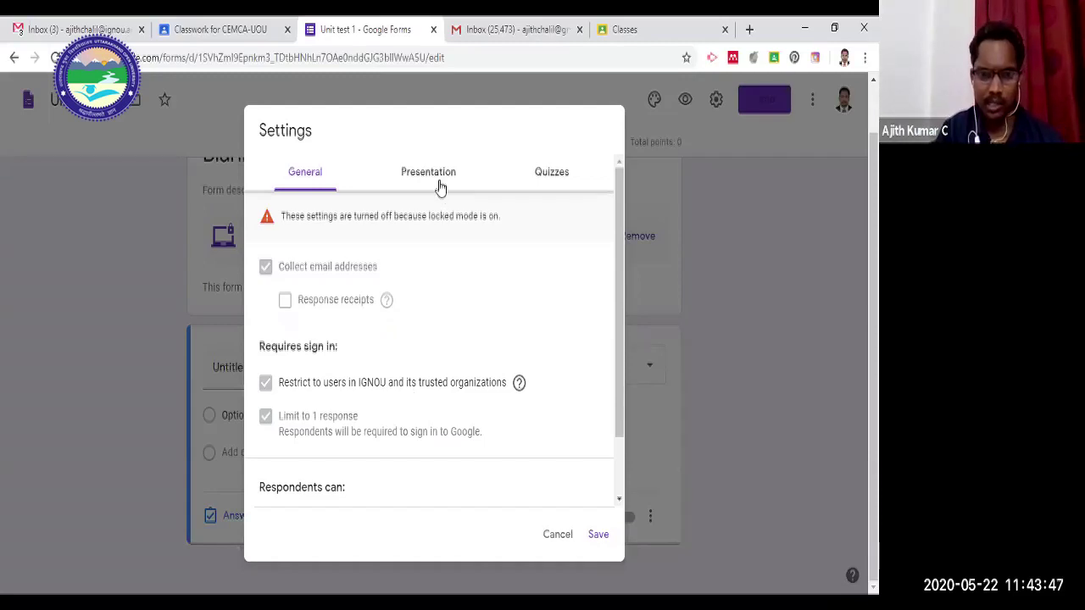
click(569, 178)
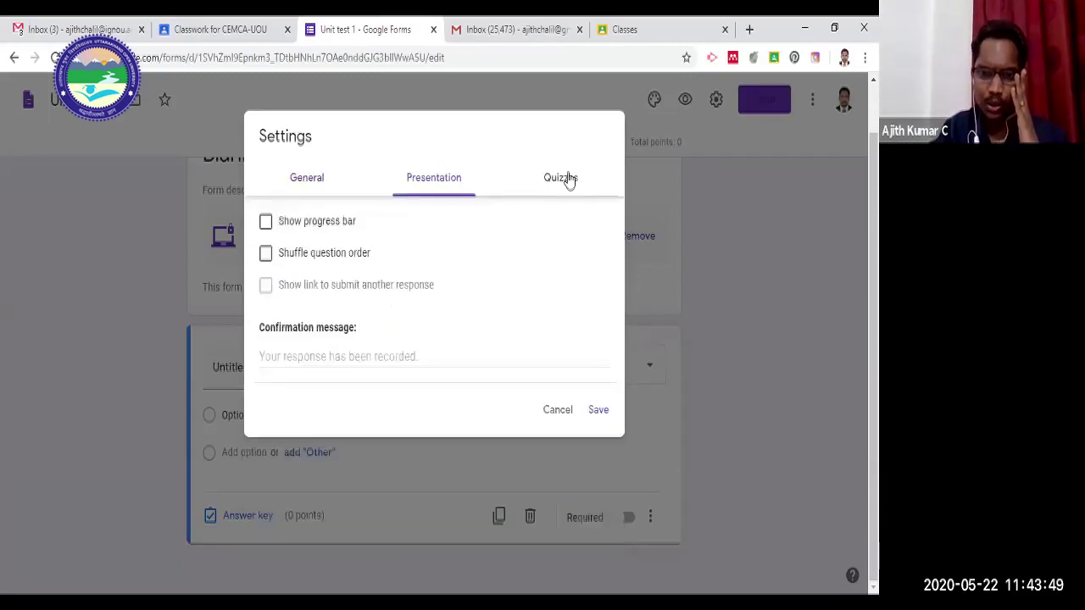
click(569, 178)
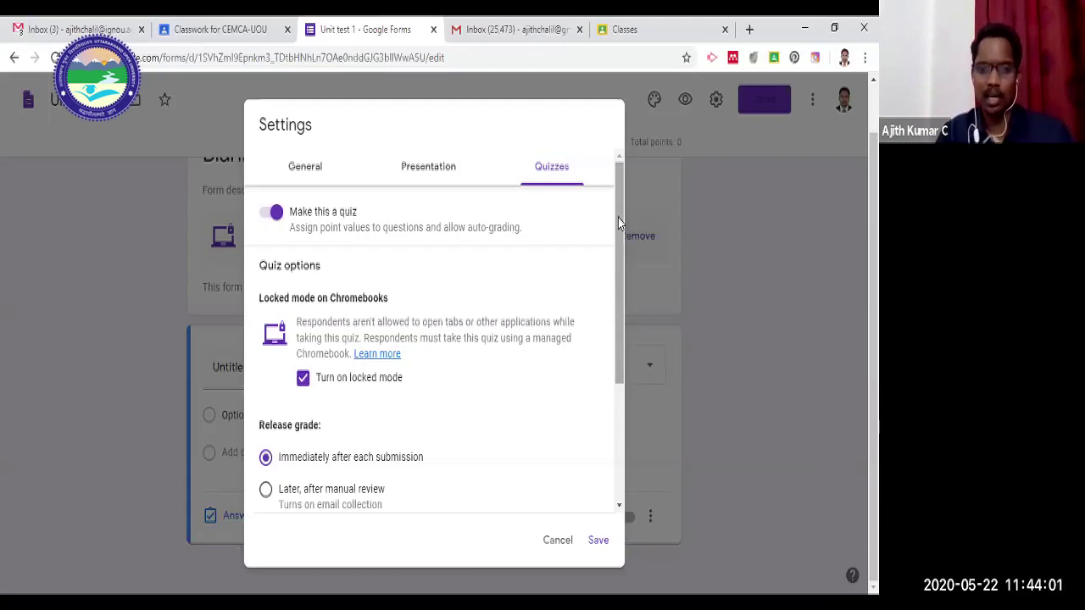
scroll(337, 266, down, 2)
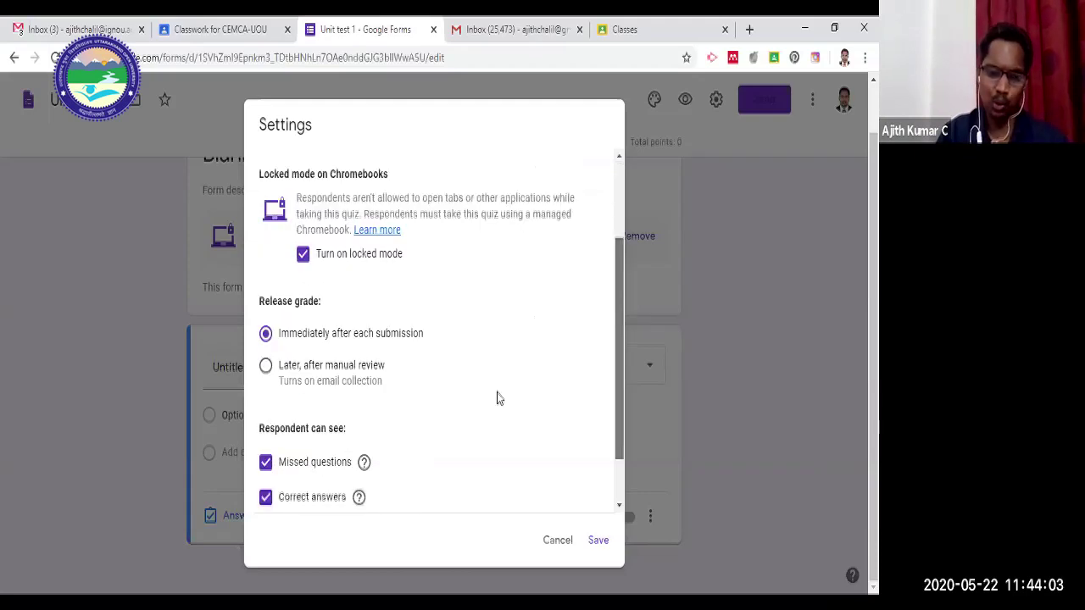
key(Escape)
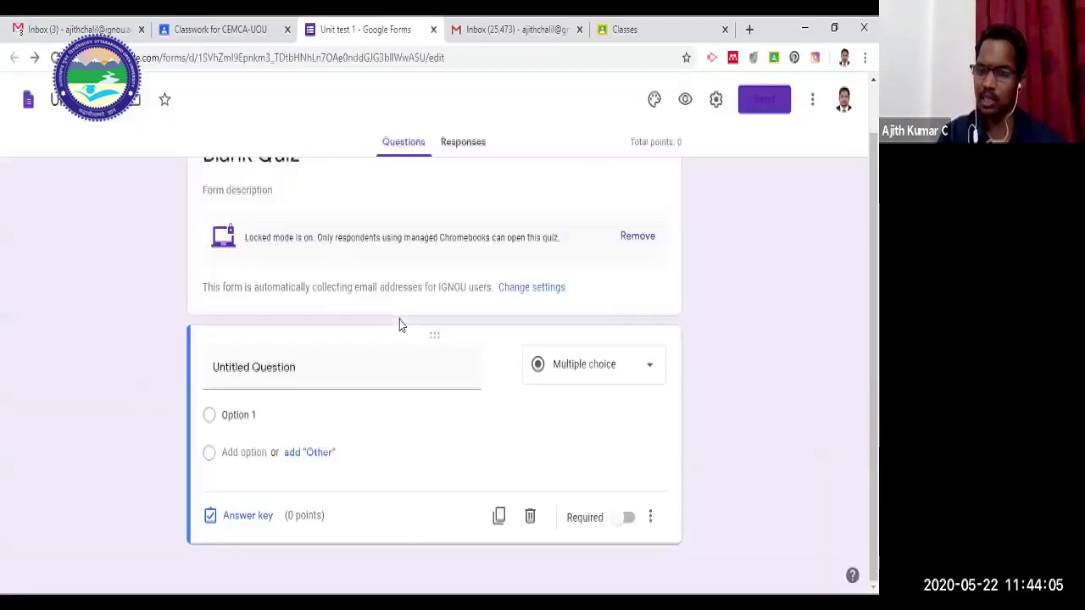
Enter "What is" as the text of the first multiple-choice question and close the quiz form.
scroll(315, 236, up, 1)
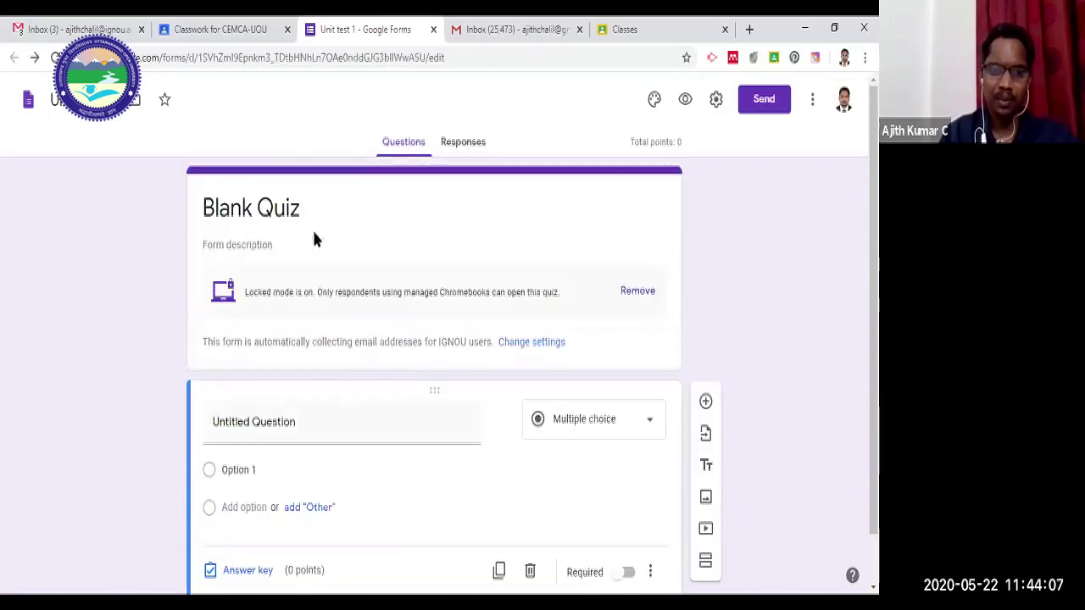
click(241, 422)
text(What is)
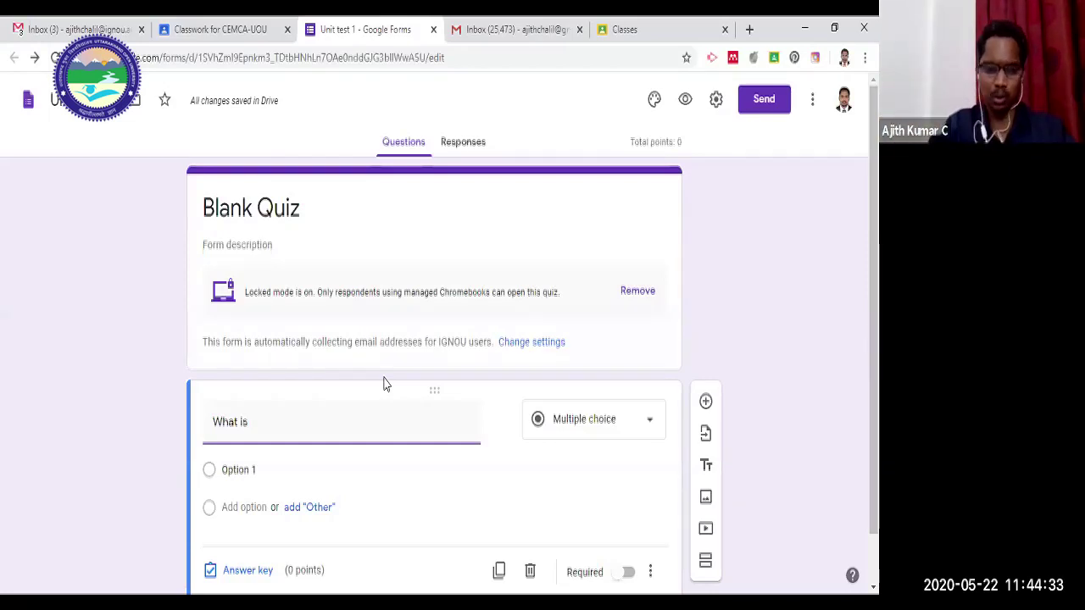
click(434, 32)
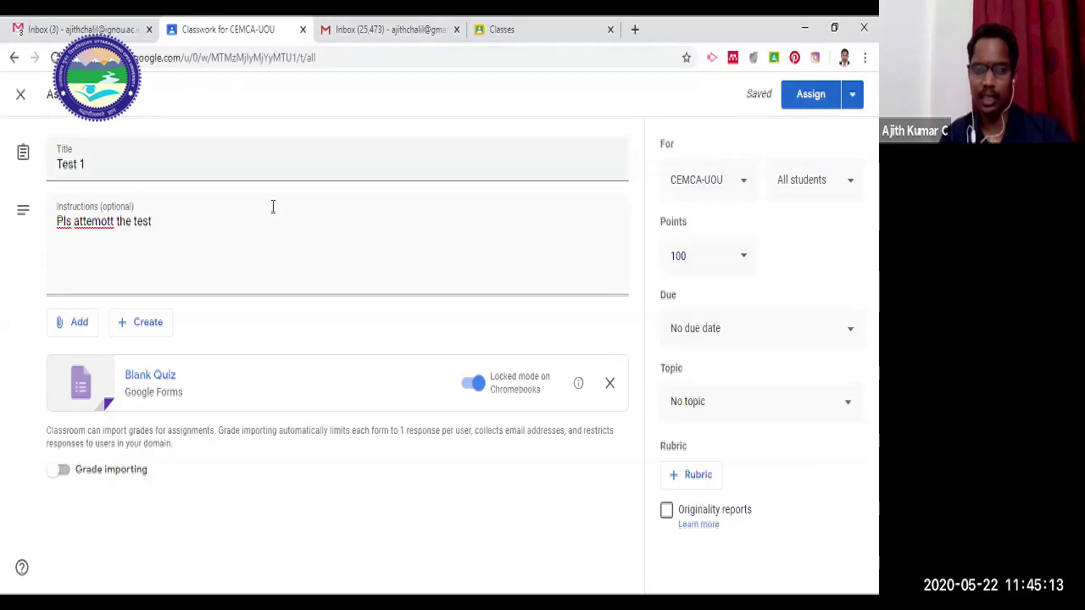
Assign "Test 1" to all students of CEMCA-UOU and open the choices for creating further classwork.
click(810, 96)
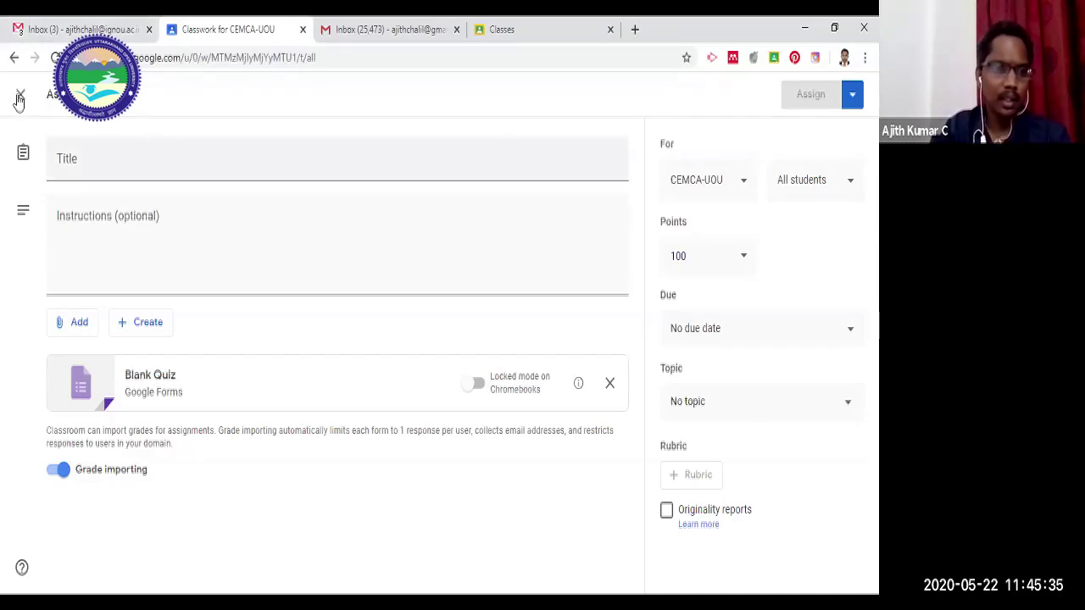
click(396, 107)
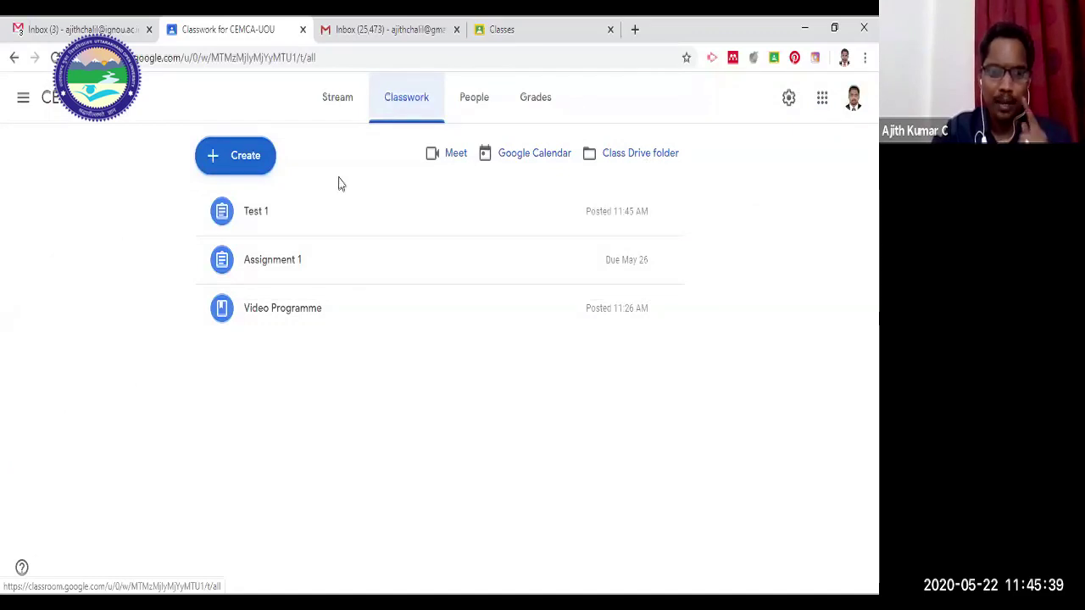
click(257, 165)
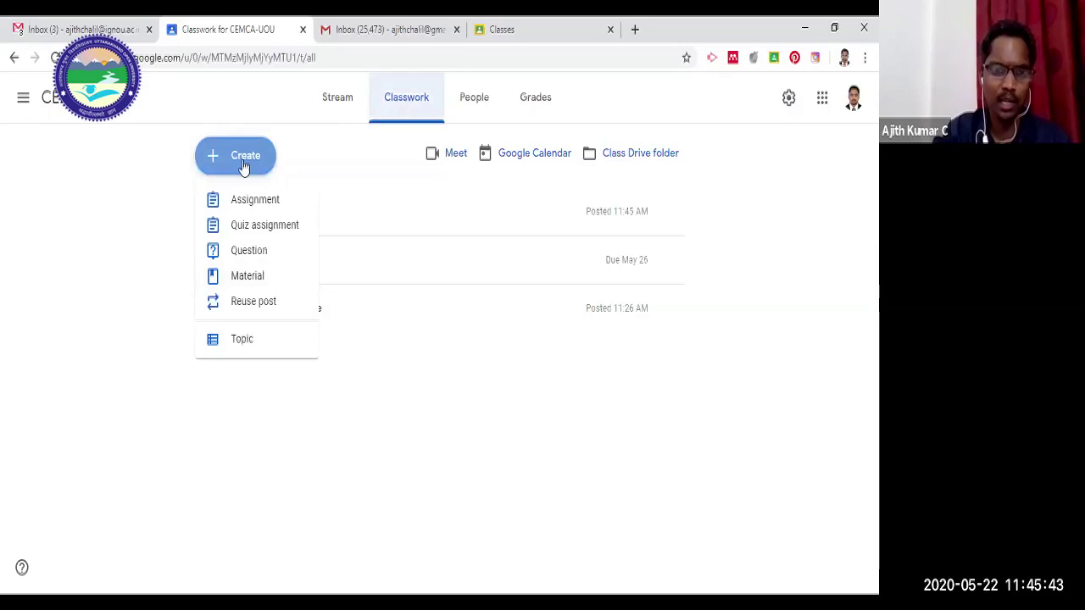
Create a short-answer question reading "What are the bad effects of internet?", using the spelling suggestion to correct "internet".
click(258, 257)
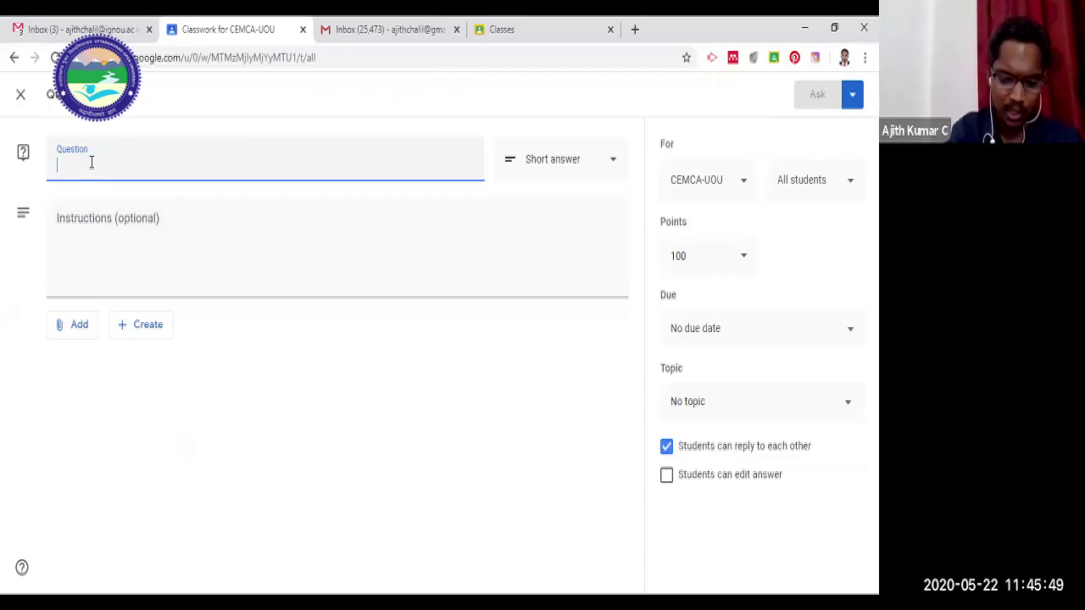
text(What is)
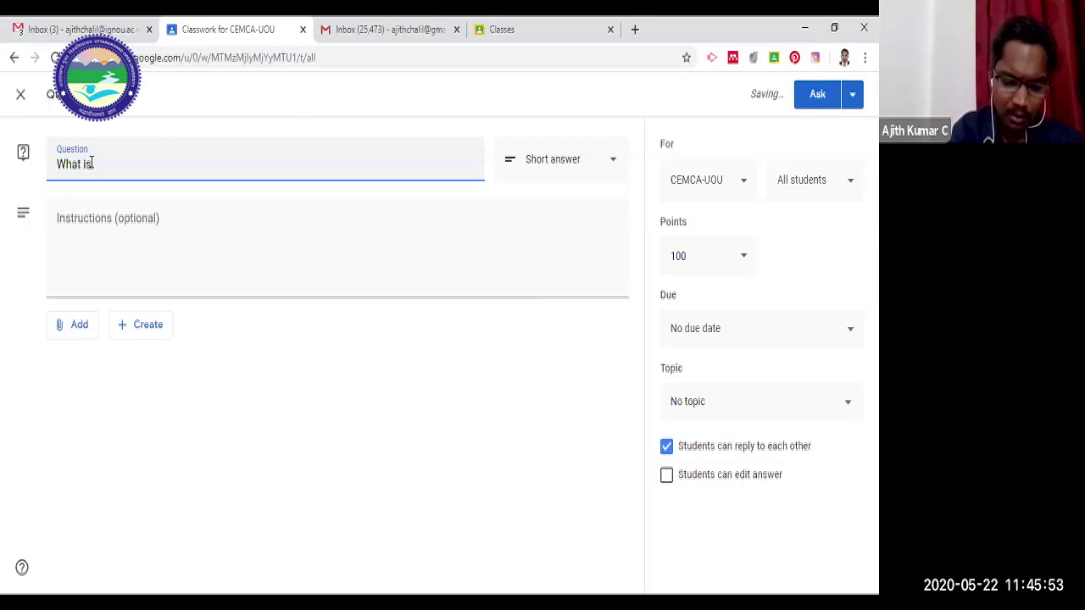
text( in)
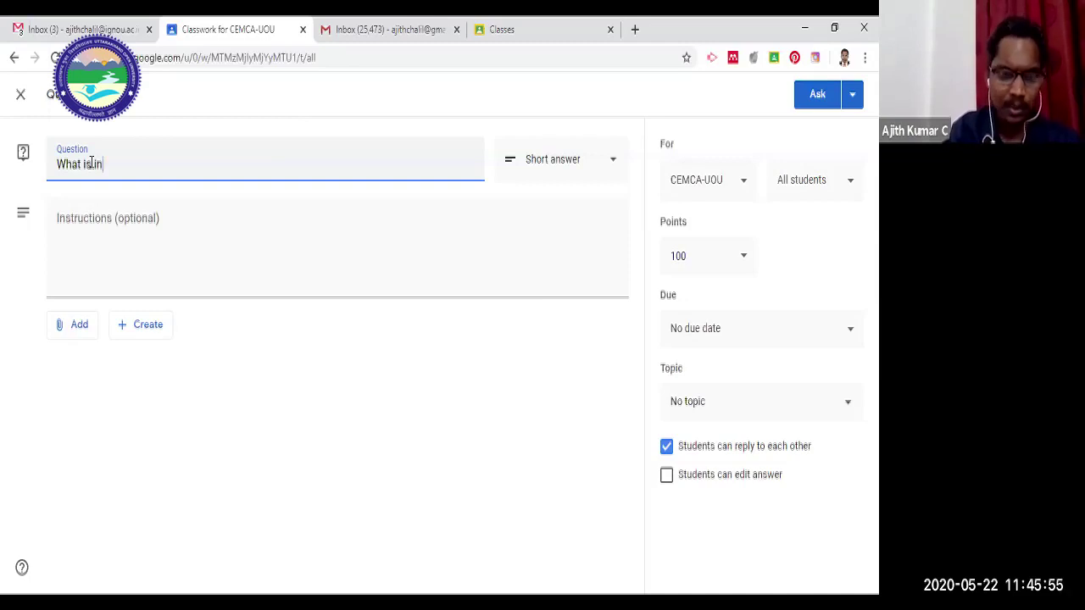
text(ternt?)
key(BackSpace)
key(BackSpace)
key(BackSpace)
text(are the b)
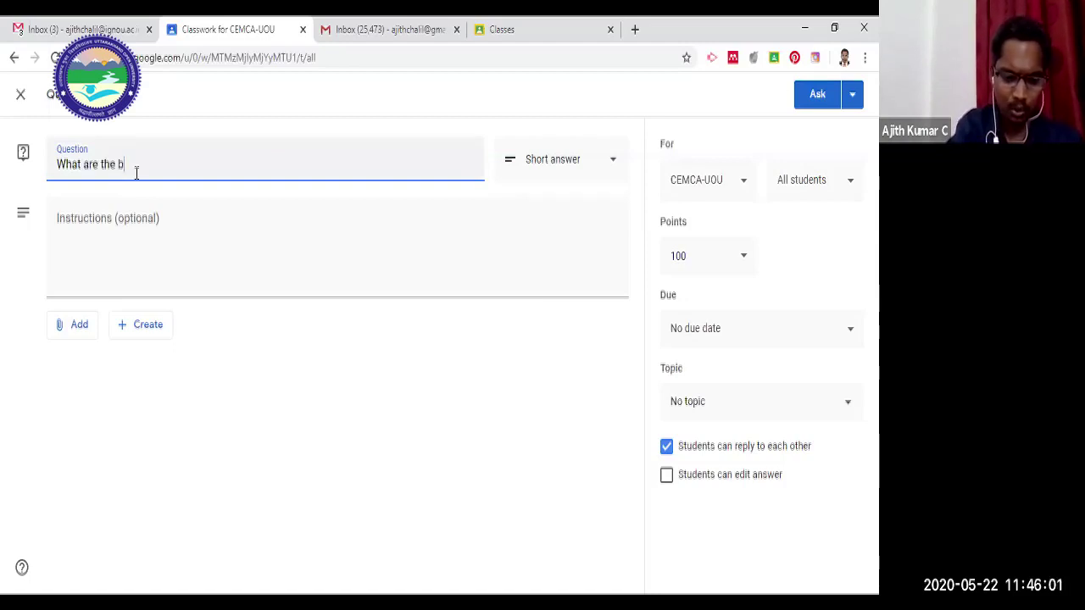
text(ad effect)
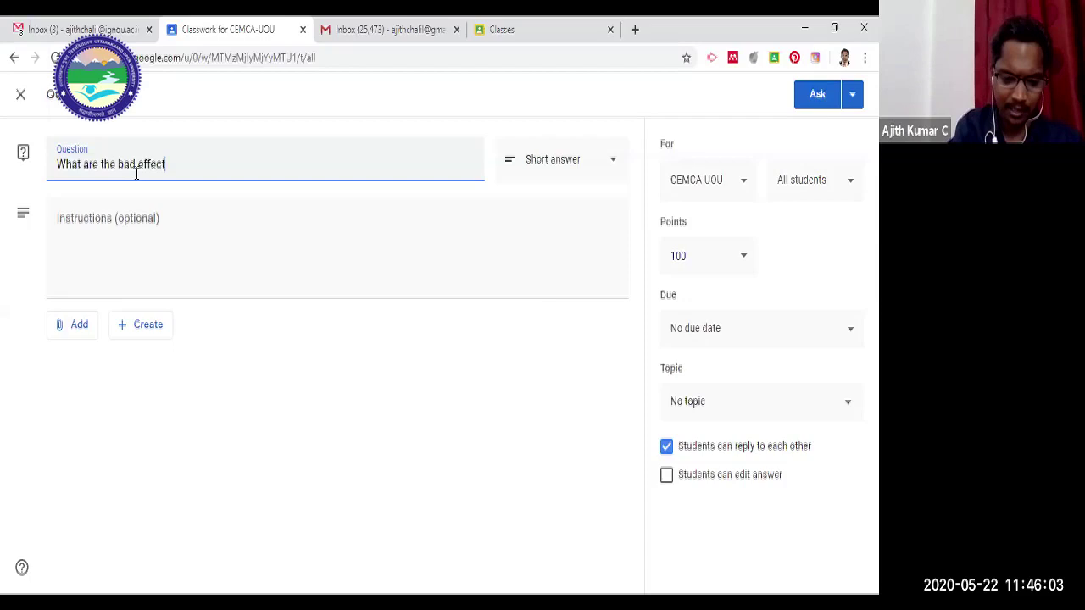
text(s of internt?)
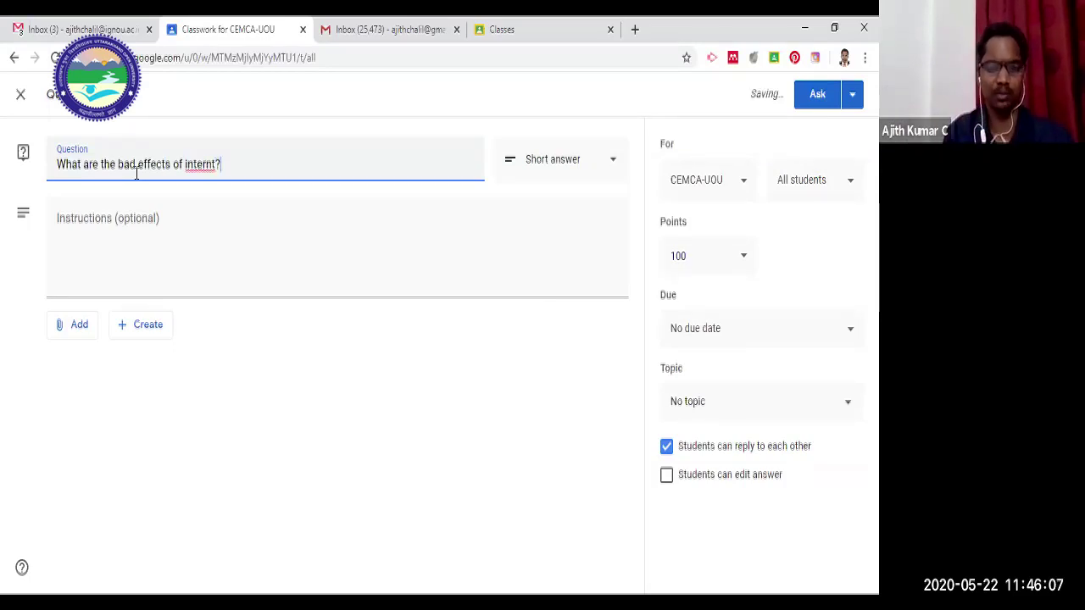
right_click(201, 164)
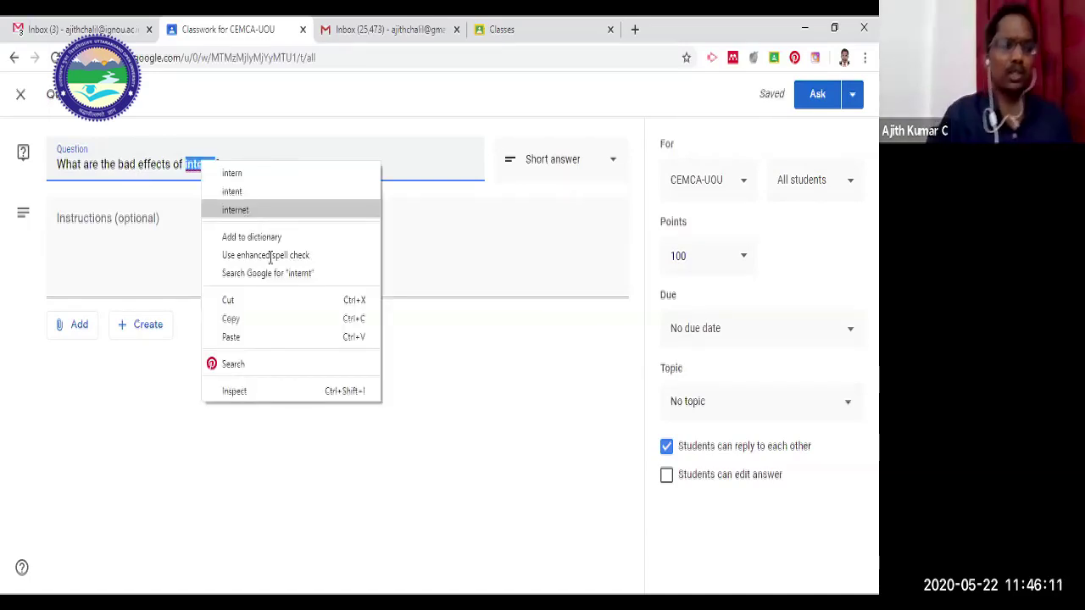
click(236, 209)
Review the question's attachment and new-file options without adding any, and post it to all students of CEMCA-UOU for 100 points.
click(102, 229)
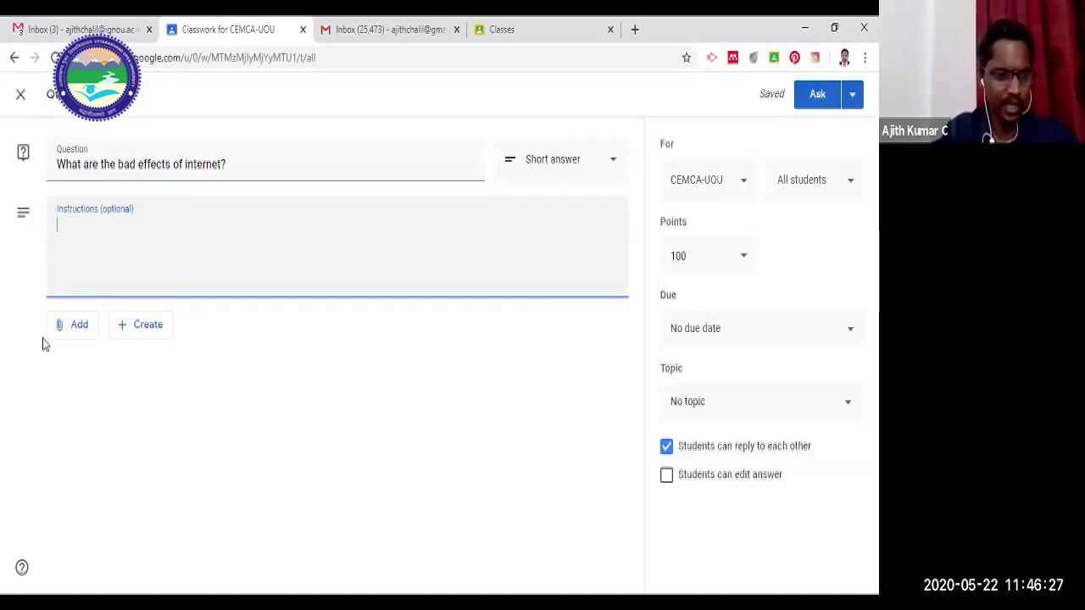
click(79, 325)
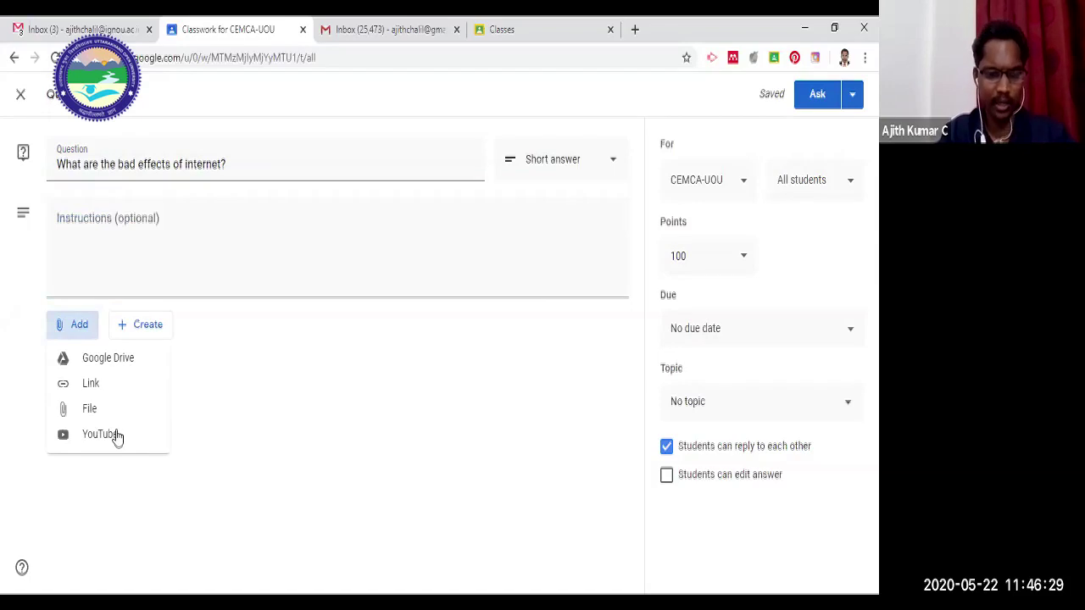
click(139, 411)
click(147, 335)
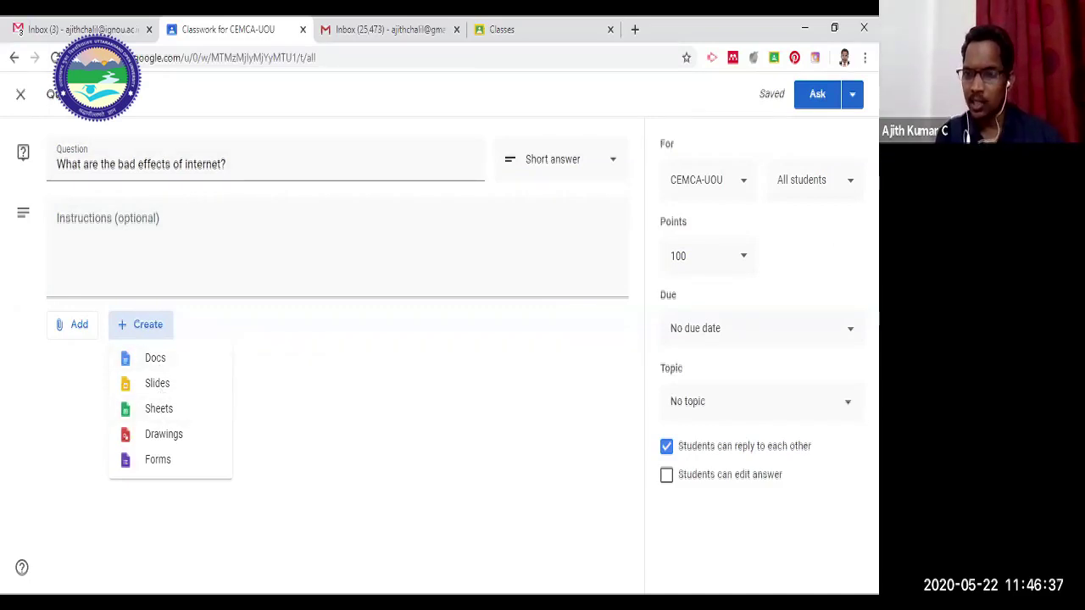
key(Escape)
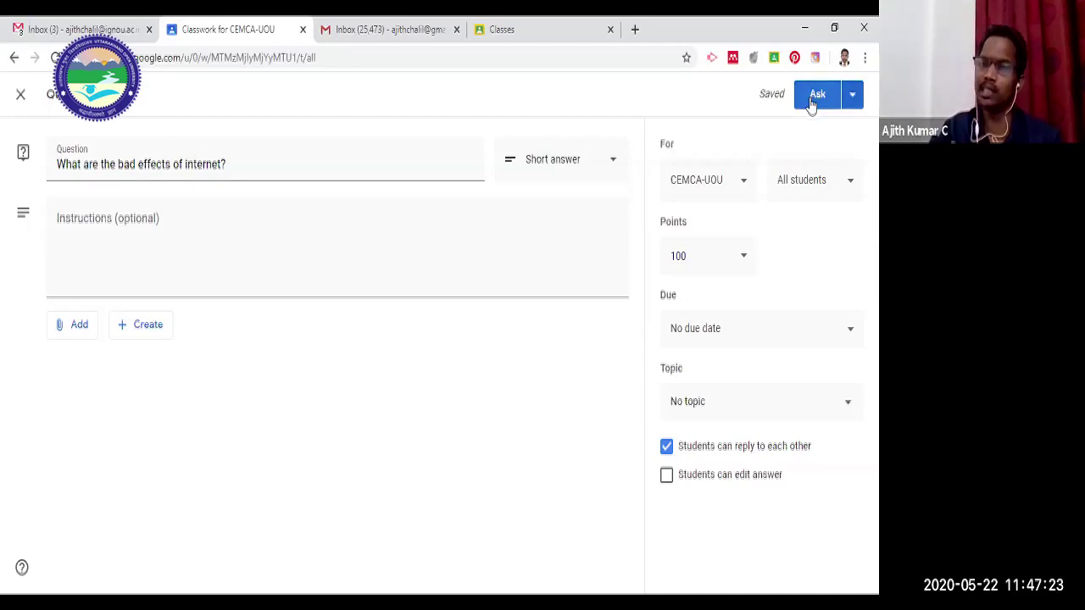
click(811, 100)
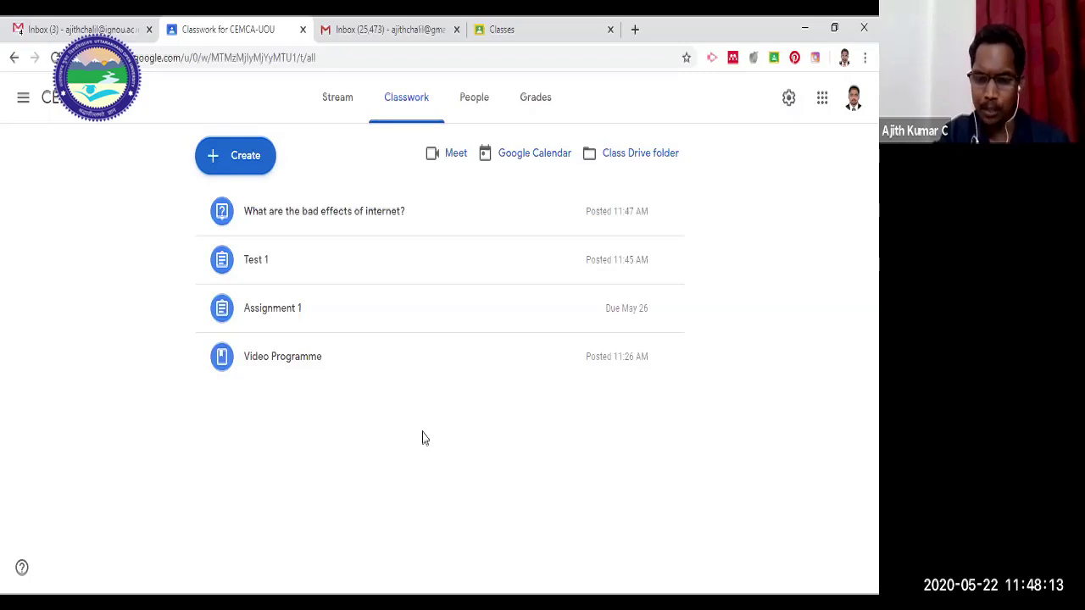
Switch to the Virtual Classroom presentation in PowerPoint and start the slide show from the "Organising Video Lecture" slide.
key(alt+Tab)
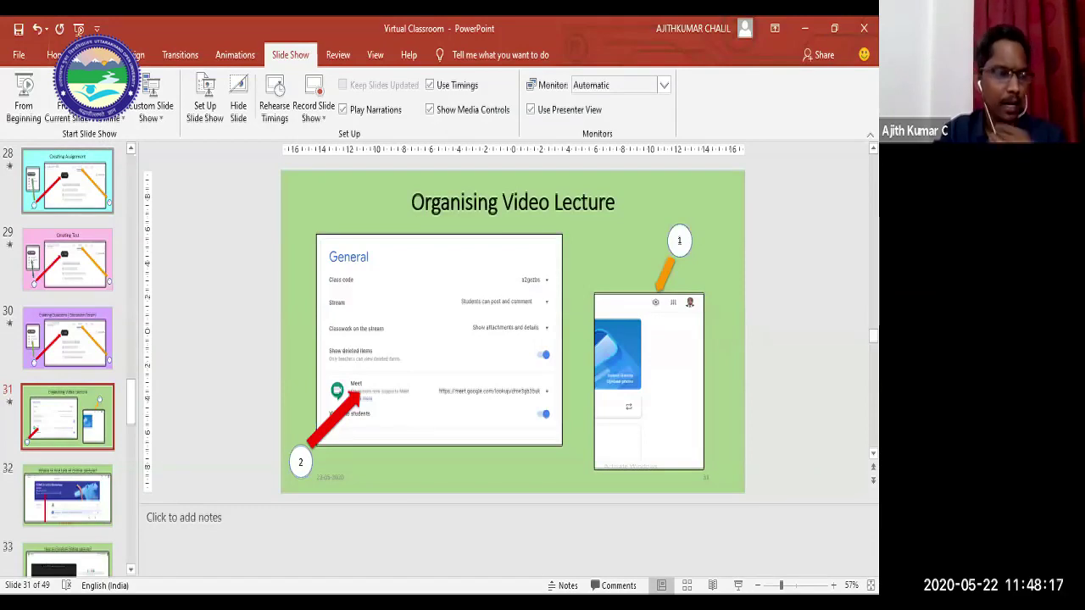
key(shift+F5)
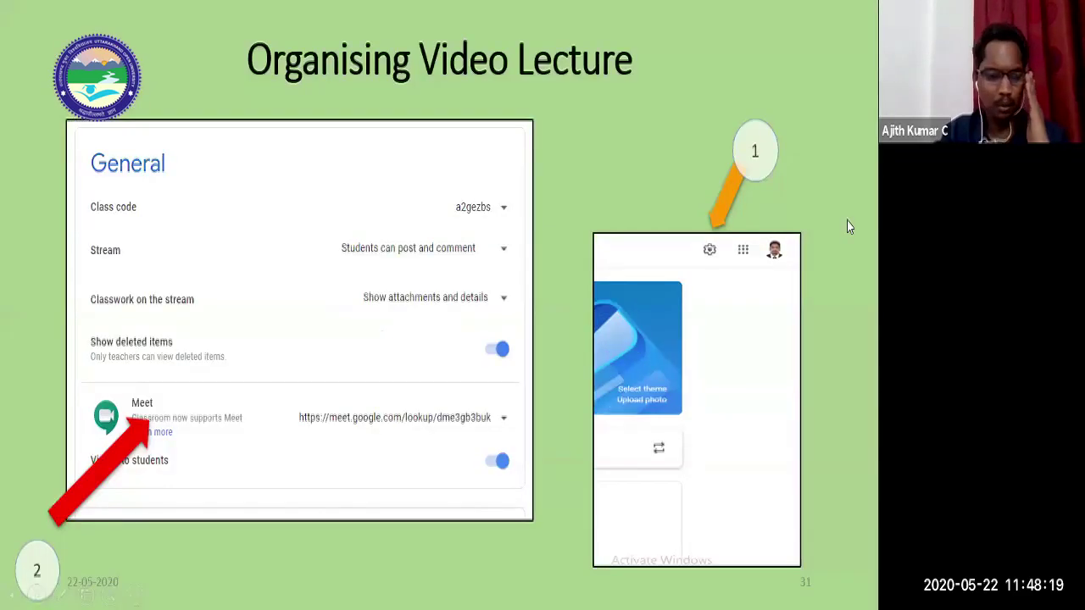